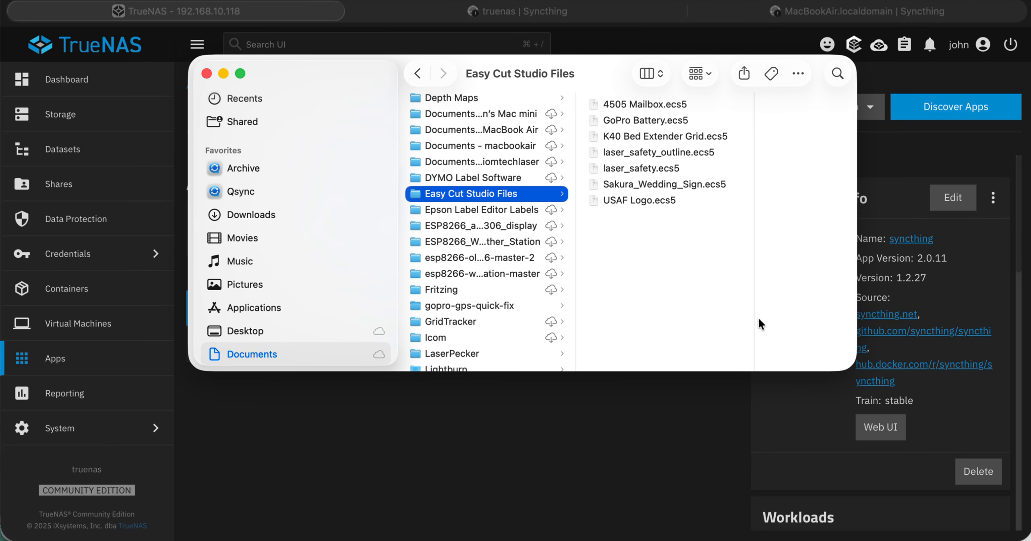
Step: Switch to TrueNAS and create a dataset named EasyCutStudio under BeelinkNAS with the Generic preset
left_click(528, 437)
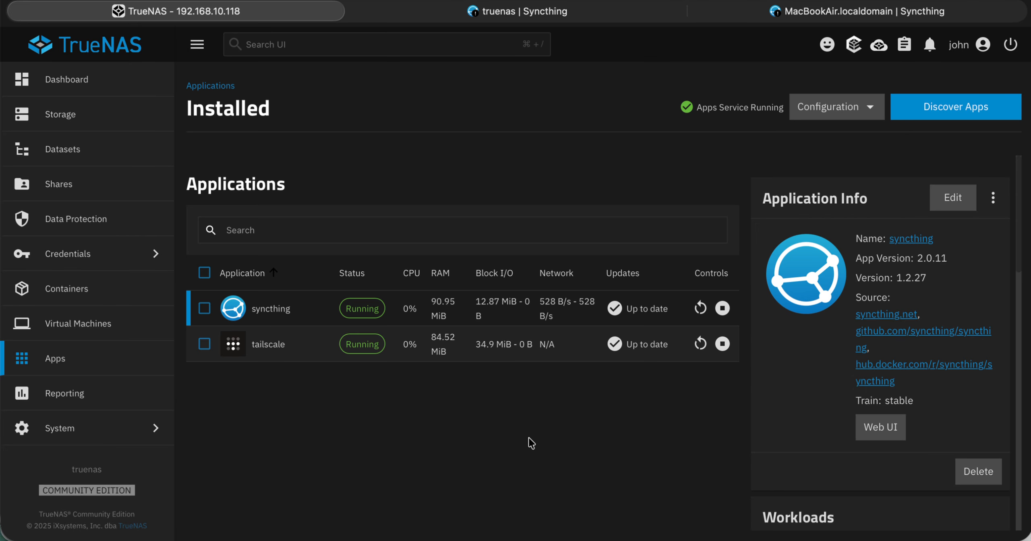
left_click(70, 157)
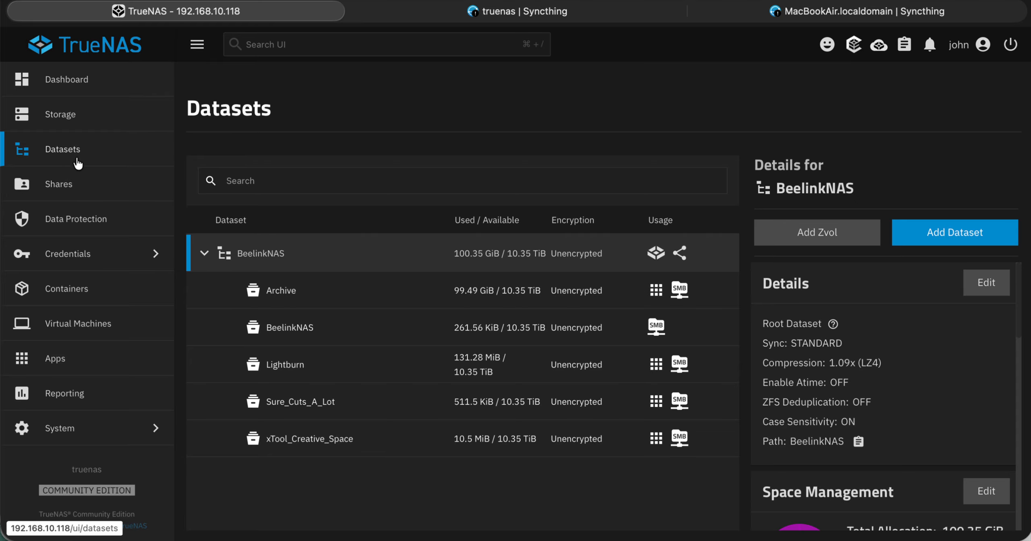
left_click(944, 243)
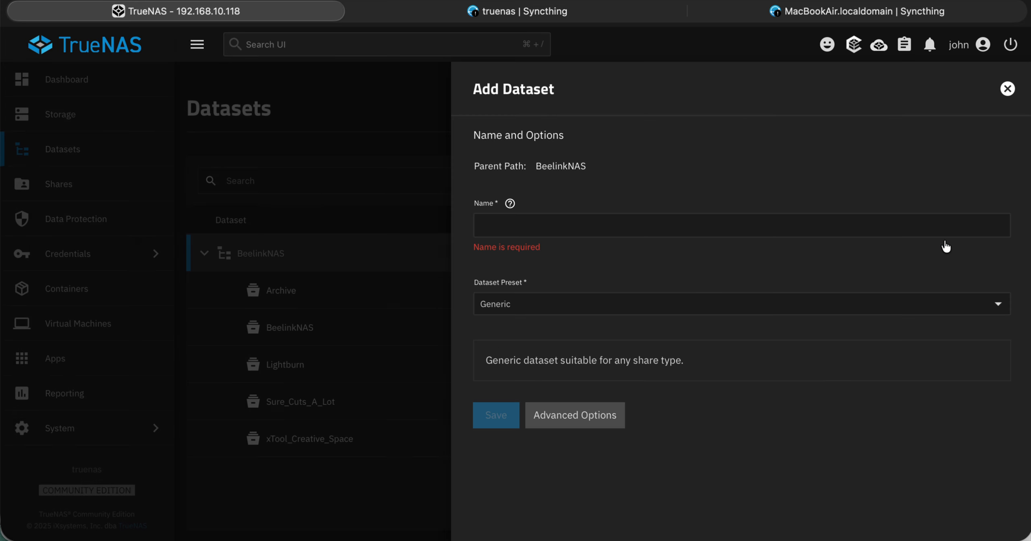
left_click(545, 227)
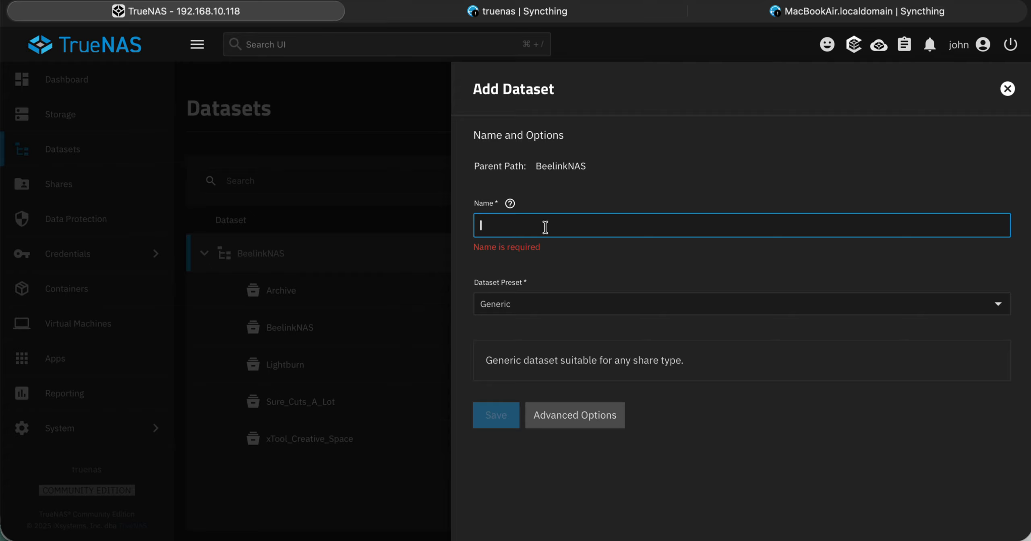
type("Easy")
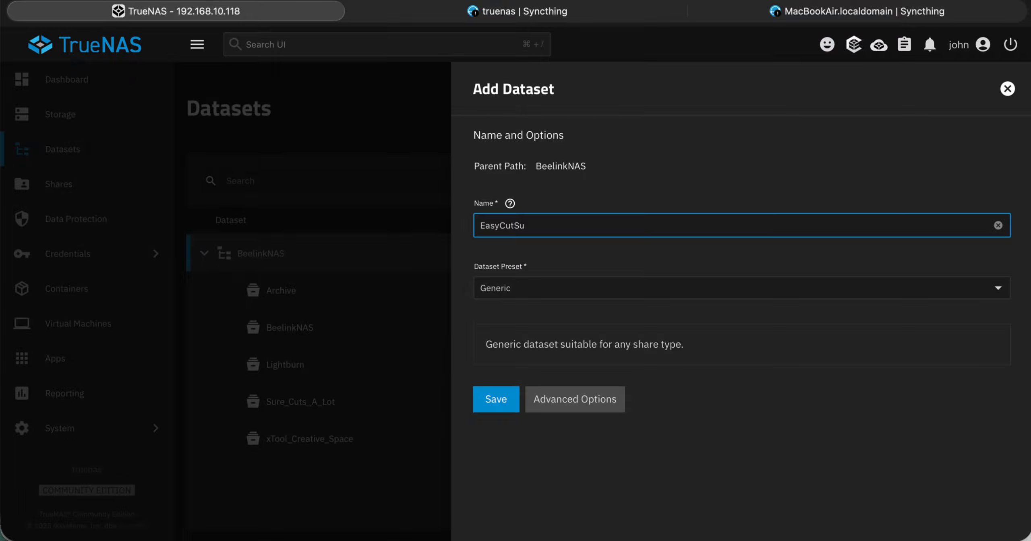
type("CutStudio")
left_click(572, 289)
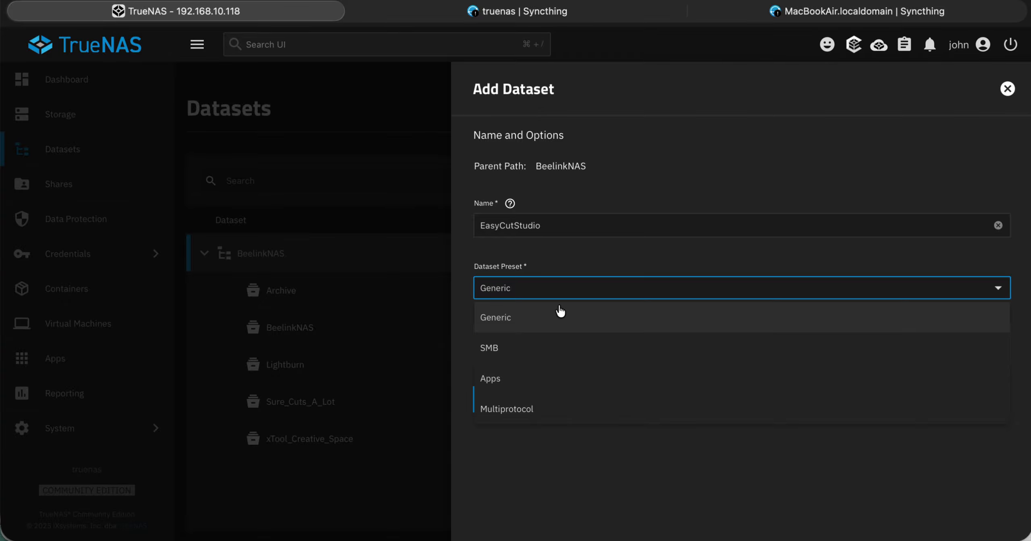
left_click(572, 289)
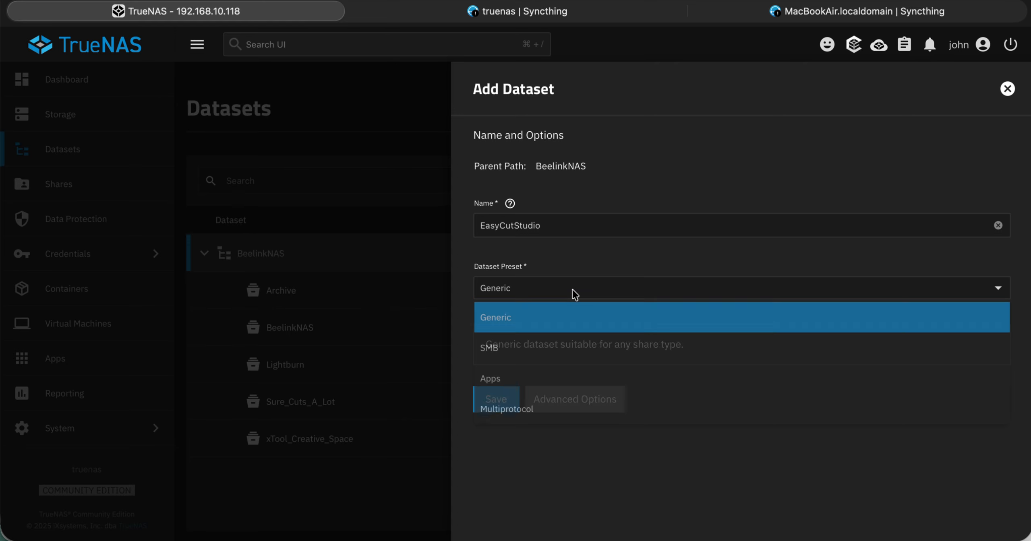
left_click(484, 408)
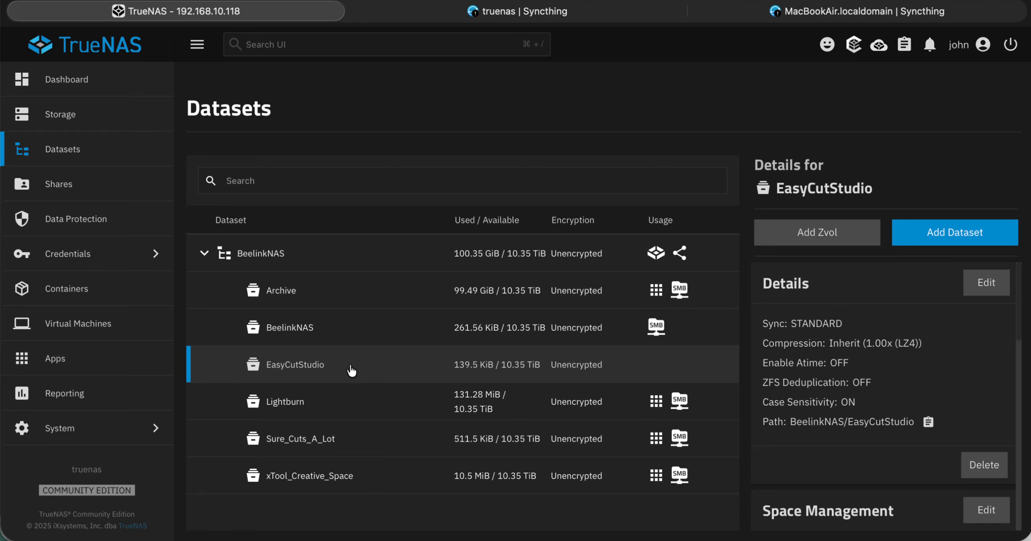
Step: Open the installed syncthing app's configuration for editing and add an additional storage entry
left_click(61, 368)
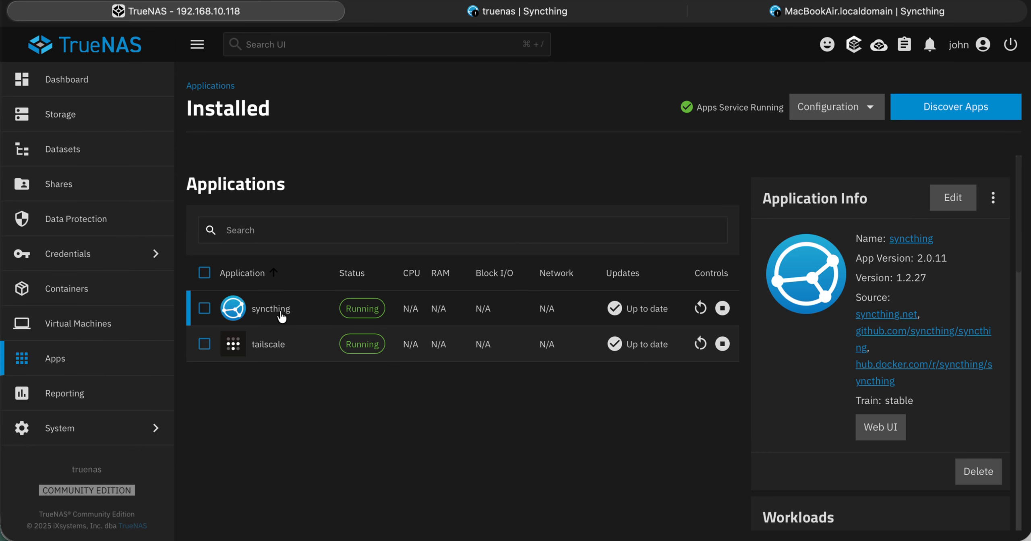
left_click(967, 199)
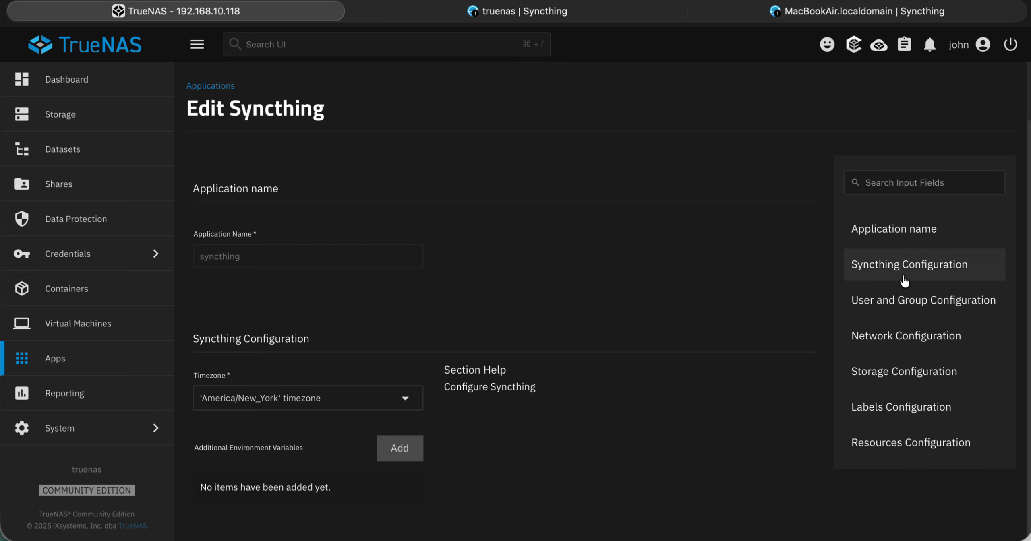
left_click(957, 383)
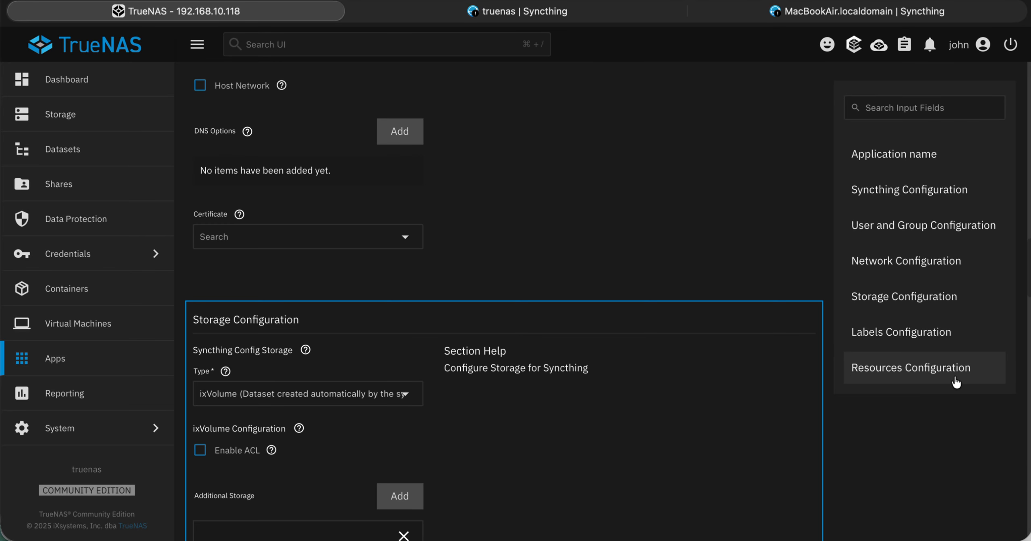
scroll(758, 367, "down", 5)
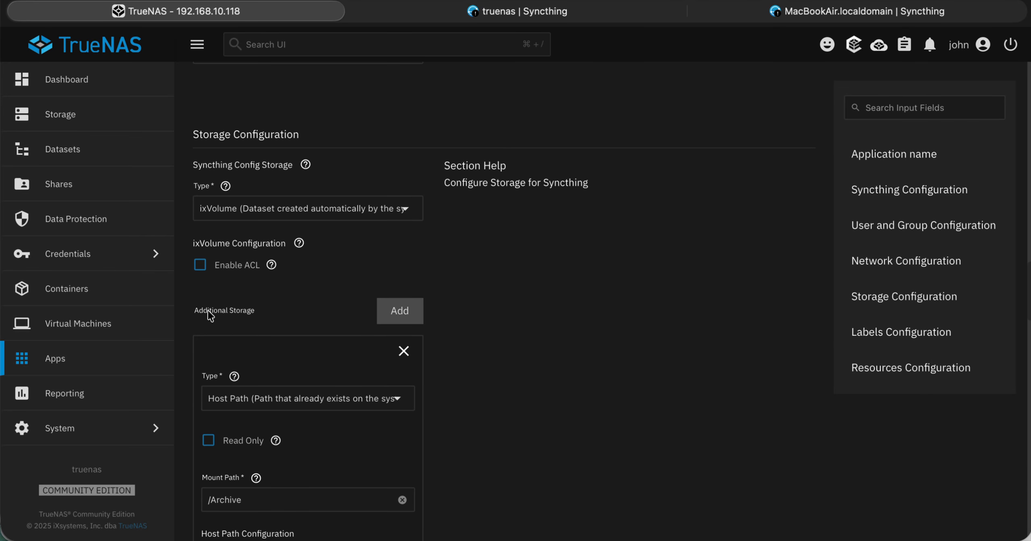
left_click(404, 316)
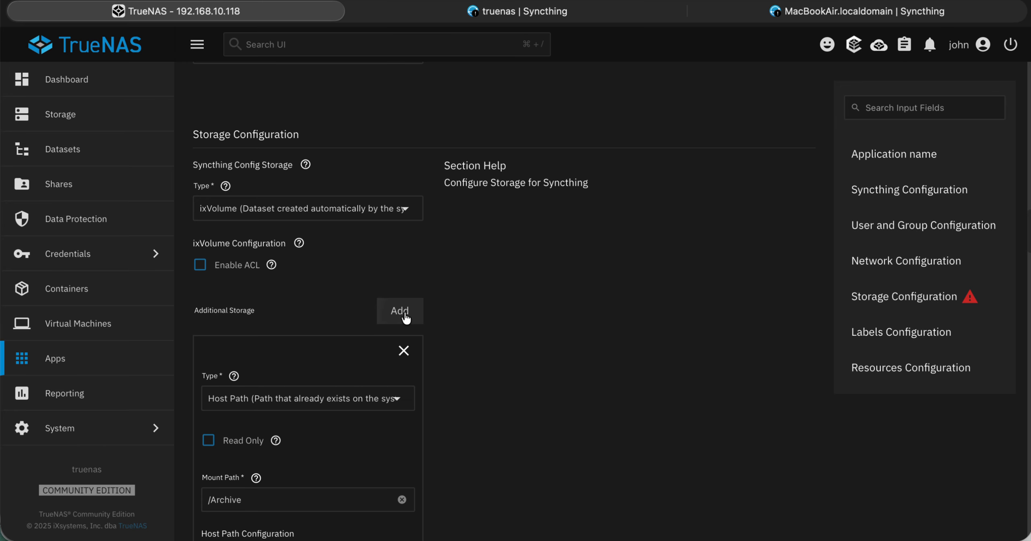
Step: Set the new additional storage entry's type to Host Path (Path that already exists on the system)
left_click(969, 305)
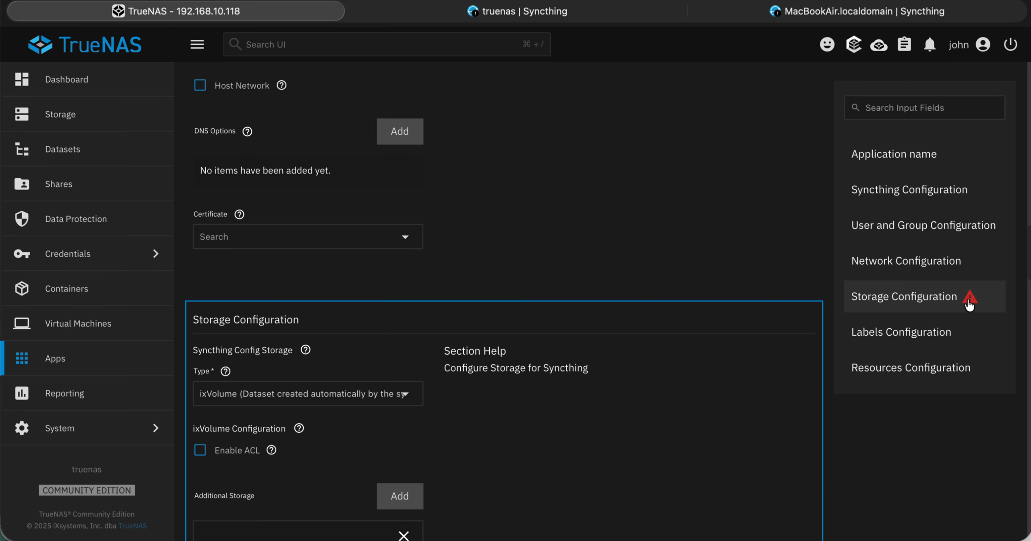
scroll(718, 329, "down", 20)
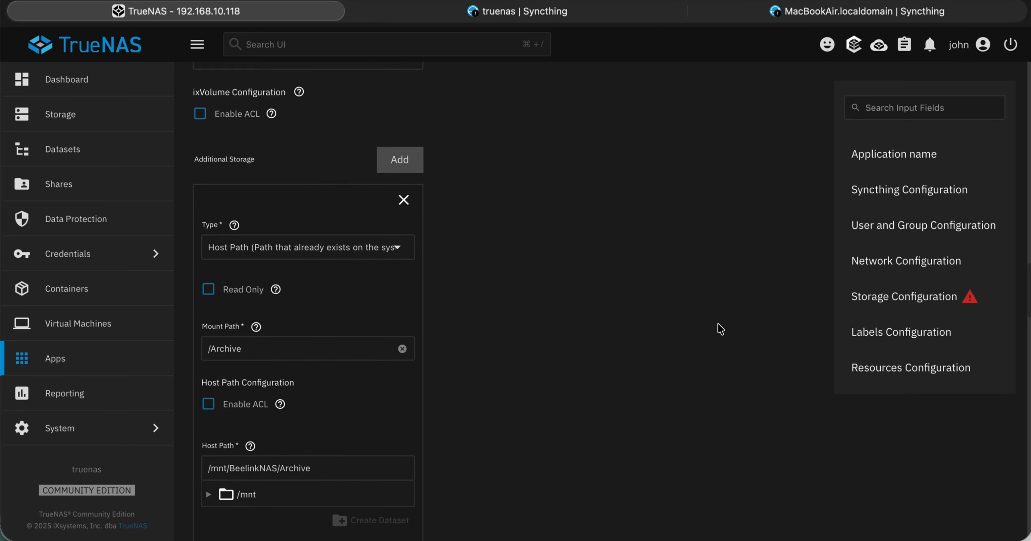
scroll(718, 324, "down", 10)
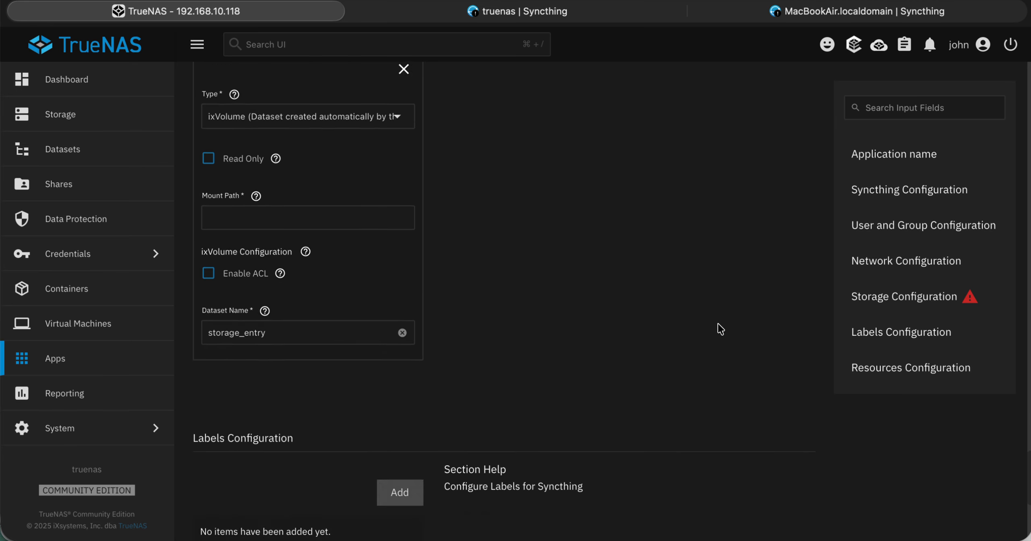
scroll(718, 324, "up", 5)
scroll(720, 328, "up", 3)
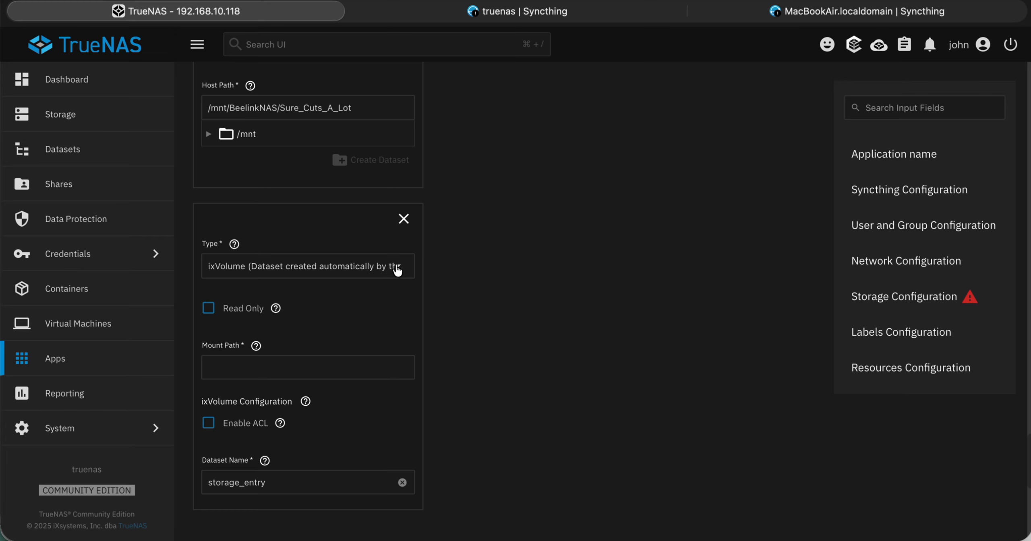
left_click(397, 271)
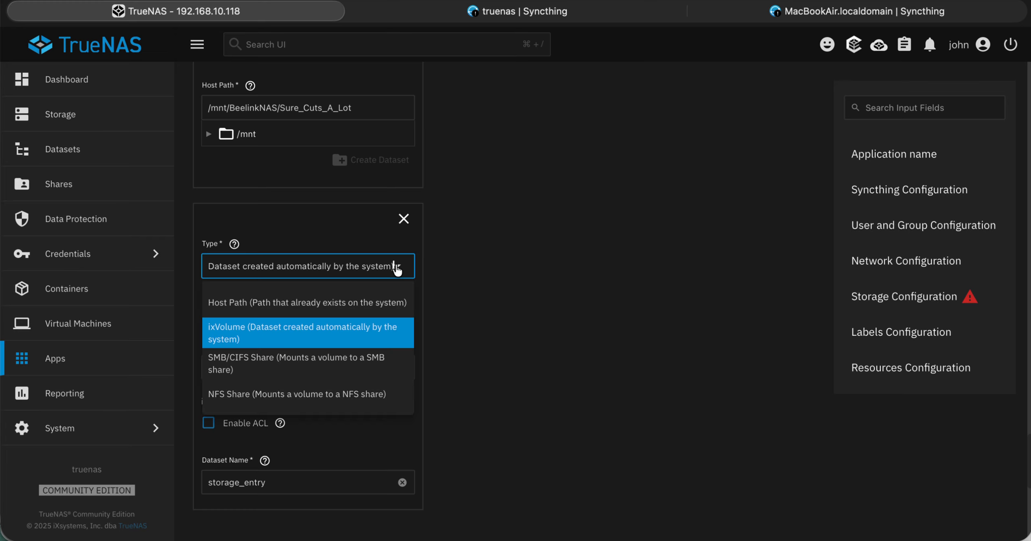
left_click(342, 305)
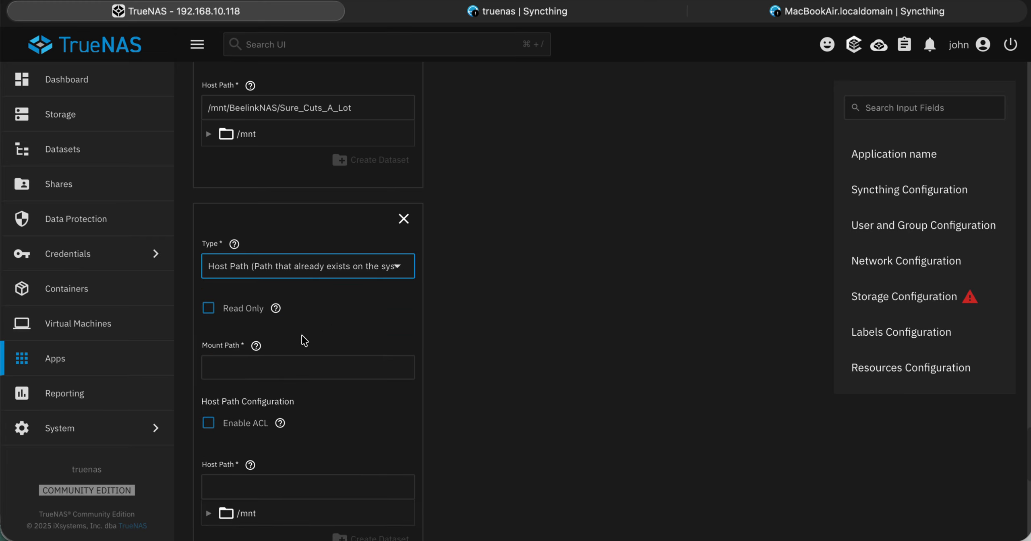
Step: Enter /EasyCutStudio as the mount path of the new storage entry
left_click(241, 367)
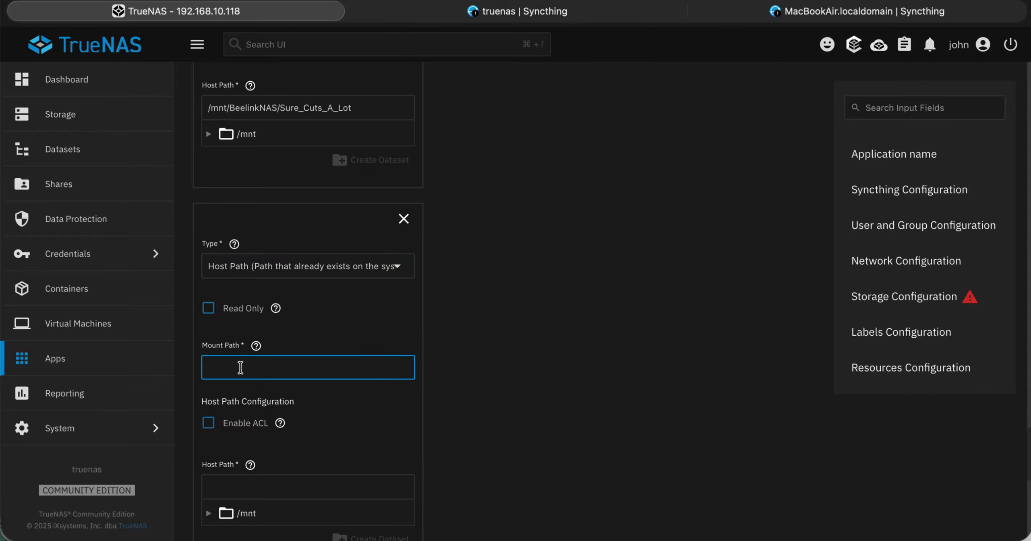
type("/")
type("Easyc\\C")
type("\\")
key("BackSpace")
key("BackSpace")
key("BackSpace")
key("BackSpace")
type("CutStu")
Step: Set the new storage entry's host path to the EasyCutStudio dataset, /mnt/BeelinkNAS/EasyCutStudio
scroll(278, 415, "down", 3)
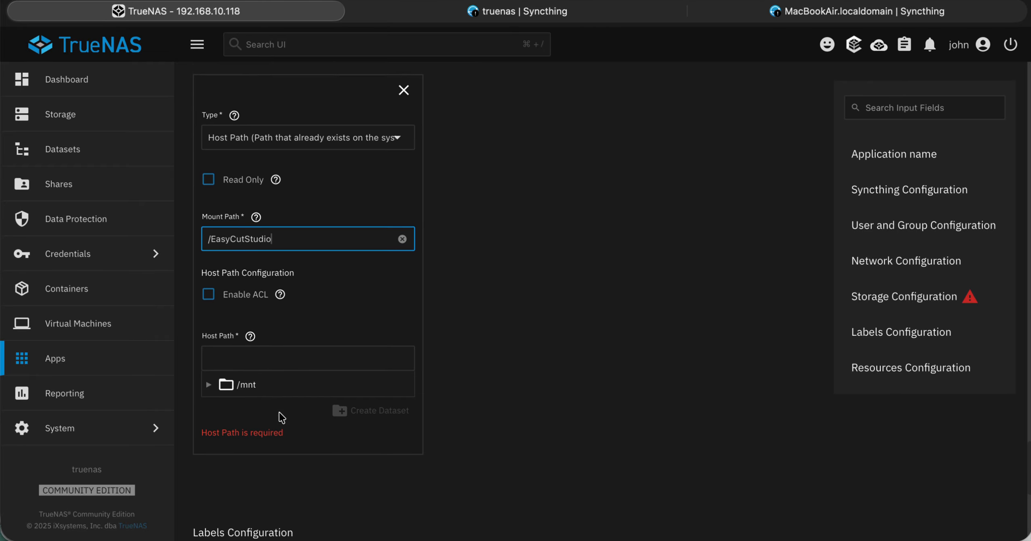
left_click(215, 379)
left_click(213, 376)
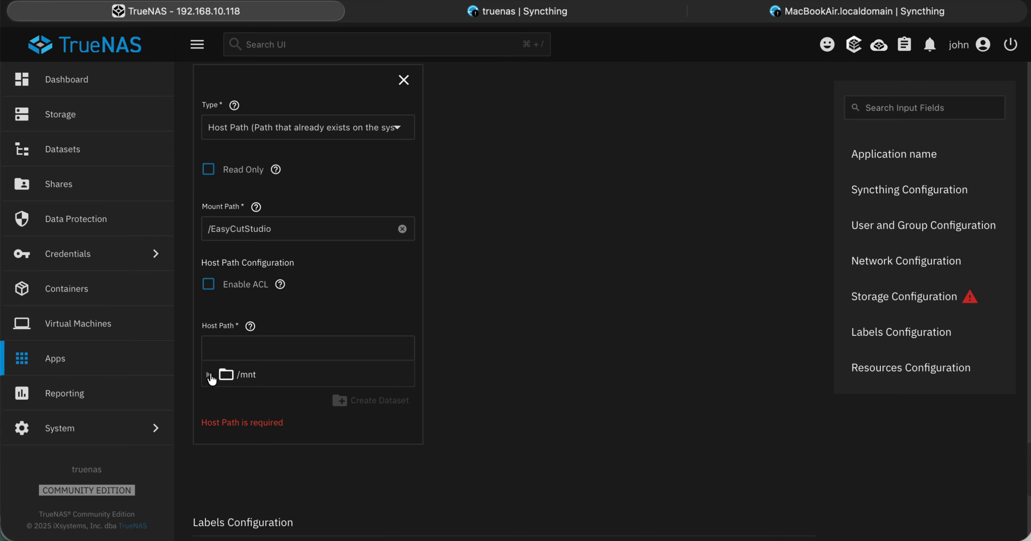
left_click(209, 375)
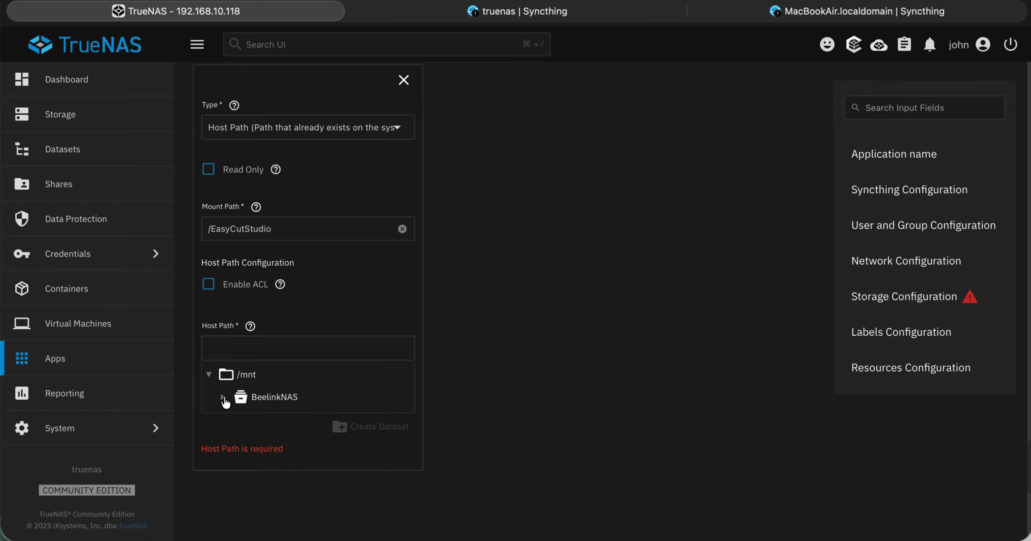
left_click(224, 398)
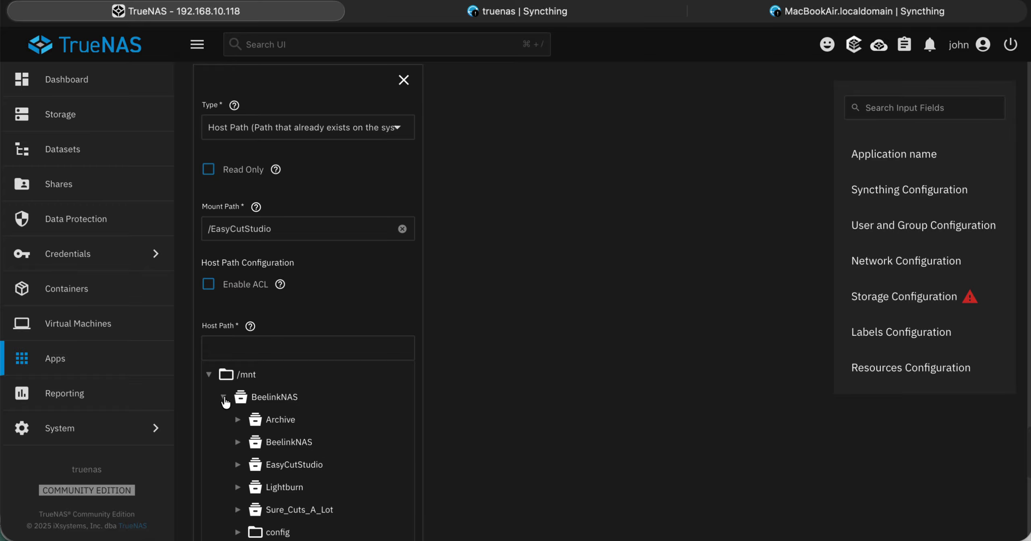
left_click(309, 467)
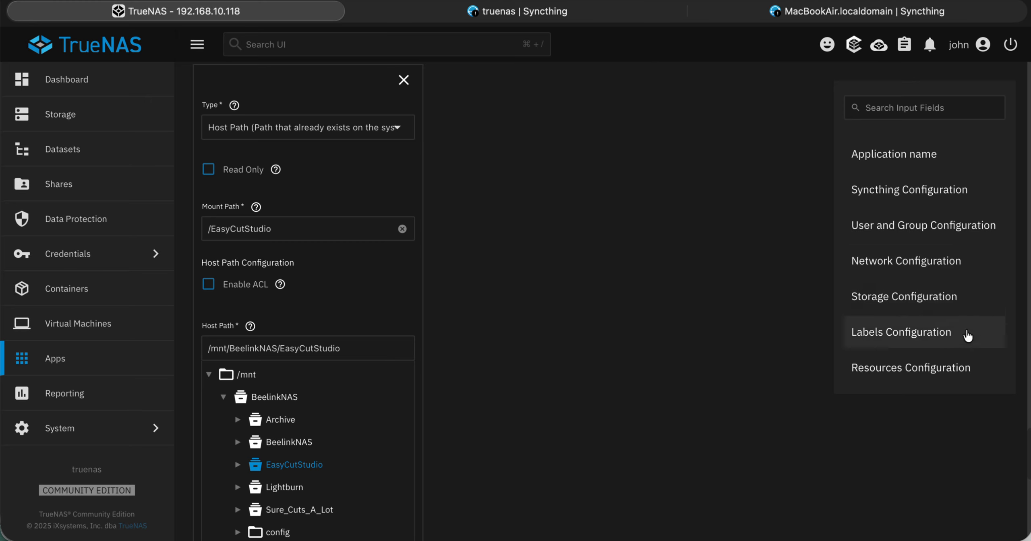
Step: Review the /EasyCutStudio storage entry and update the syncthing app with the new configuration
scroll(609, 360, "down", 10)
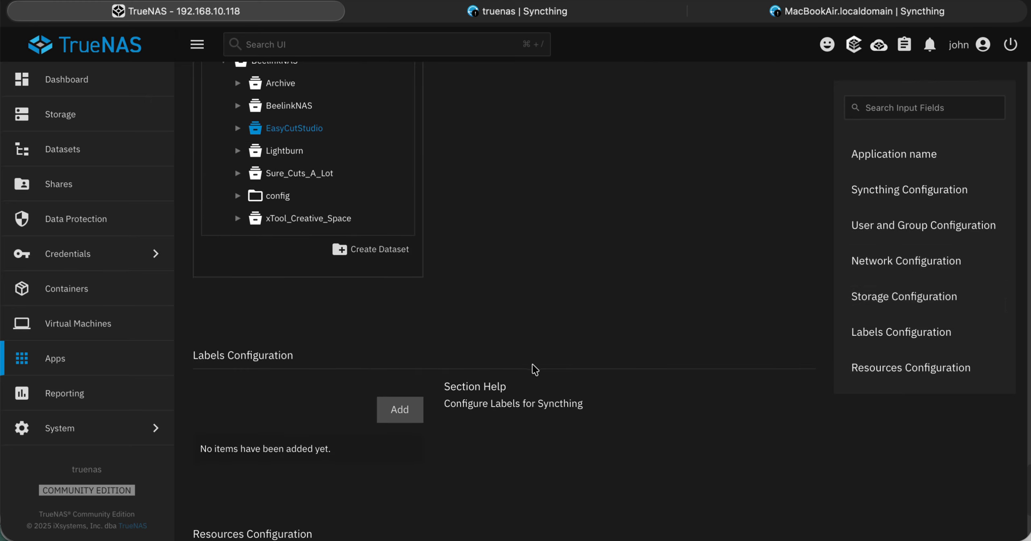
scroll(584, 341, "down", 7)
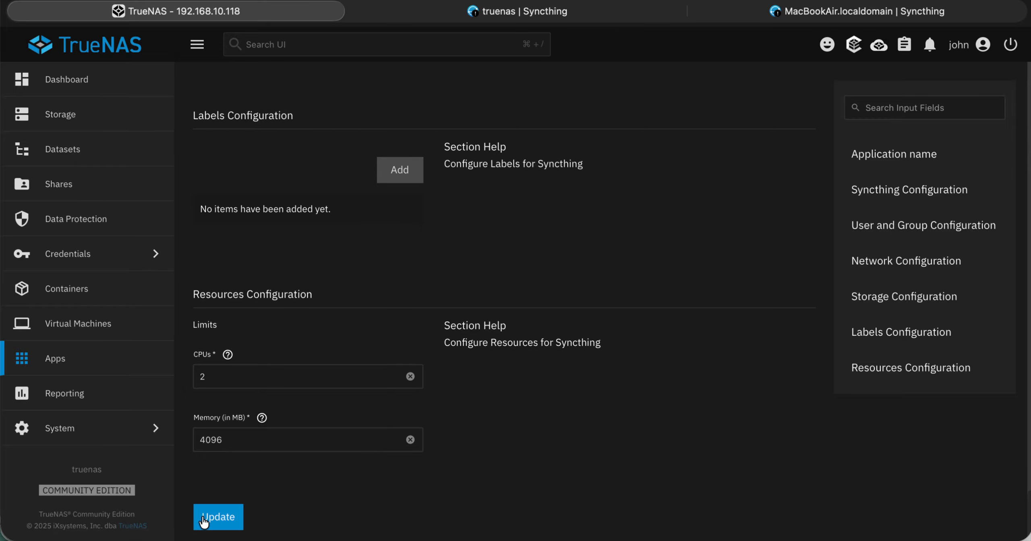
scroll(425, 405, "up", 15)
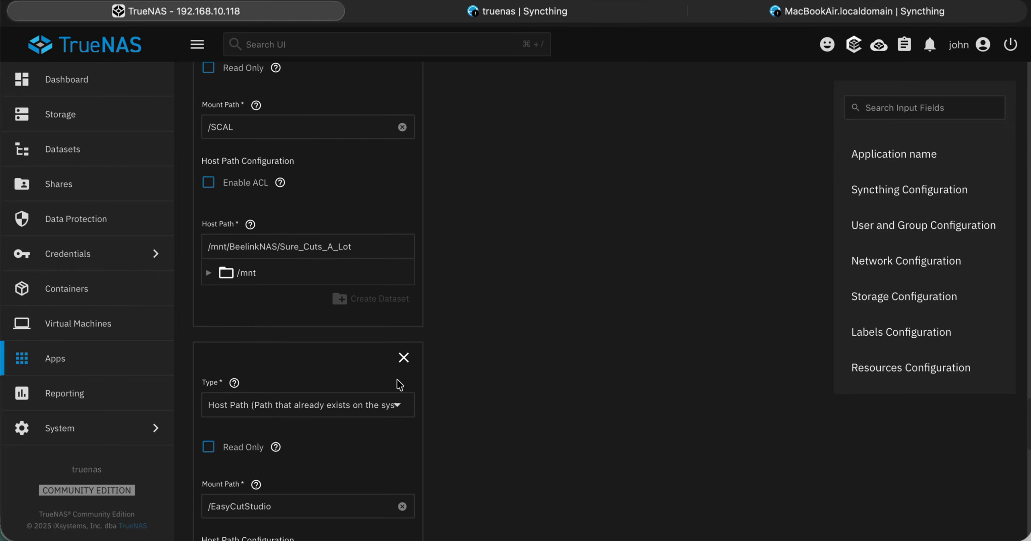
scroll(398, 383, "down", 3)
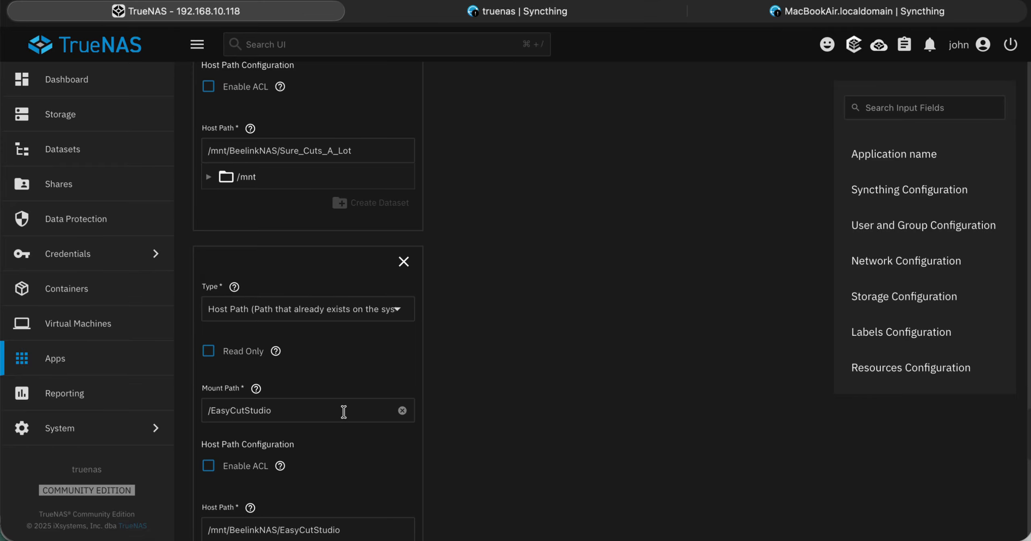
scroll(511, 396, "down", 15)
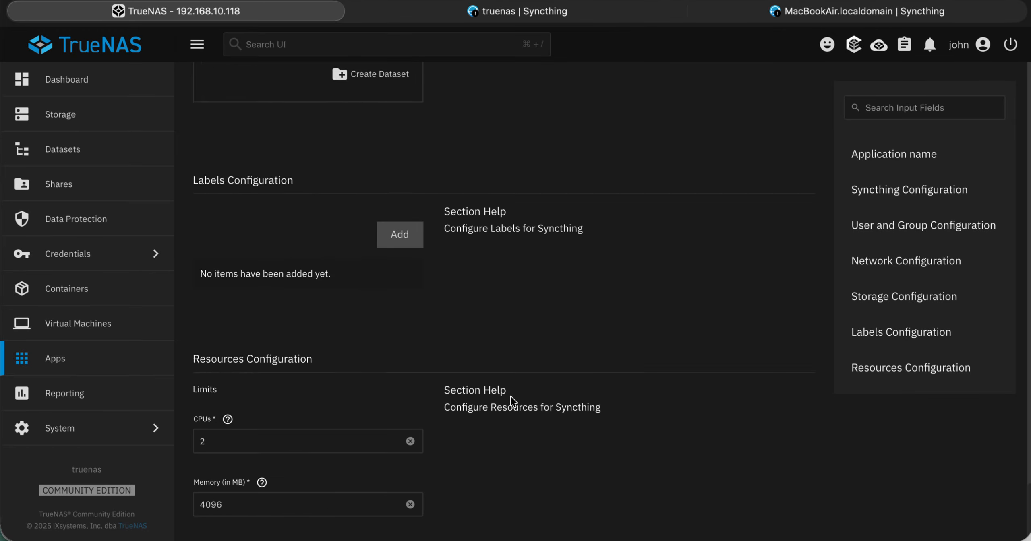
left_click(218, 518)
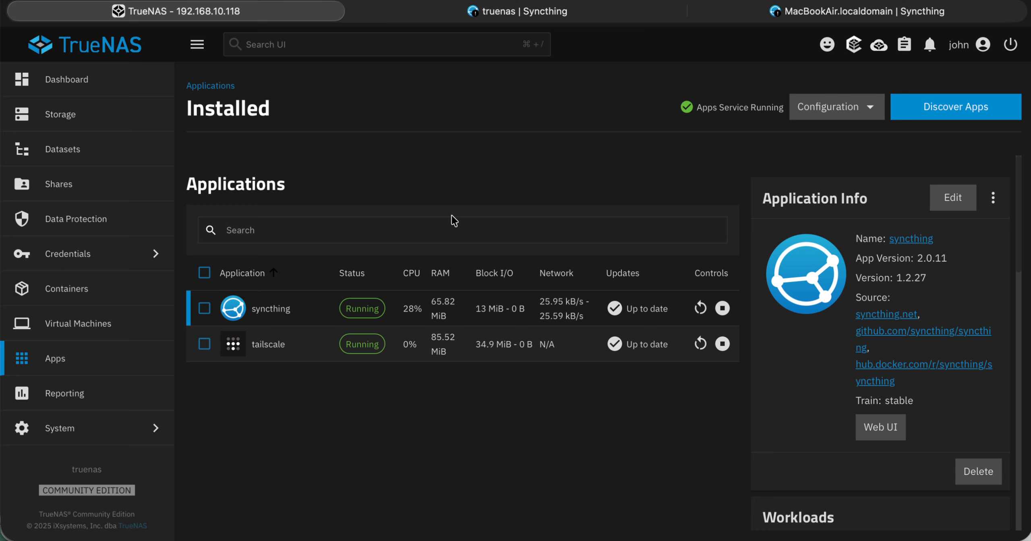
Step: Check the Syncthing page of truenas, and switch to the Syncthing web interface of MacBookAir.localdomain
left_click(596, 16)
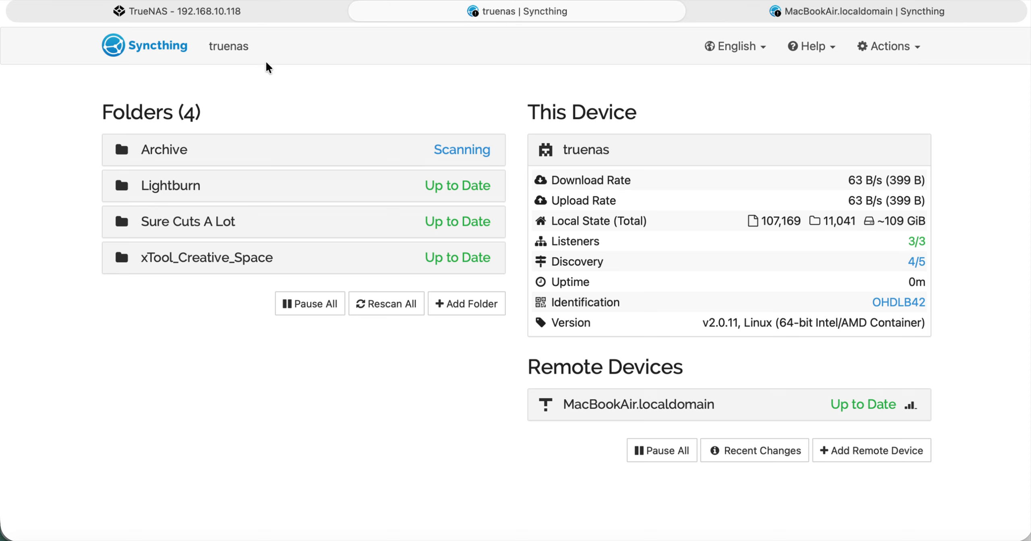
left_click(233, 18)
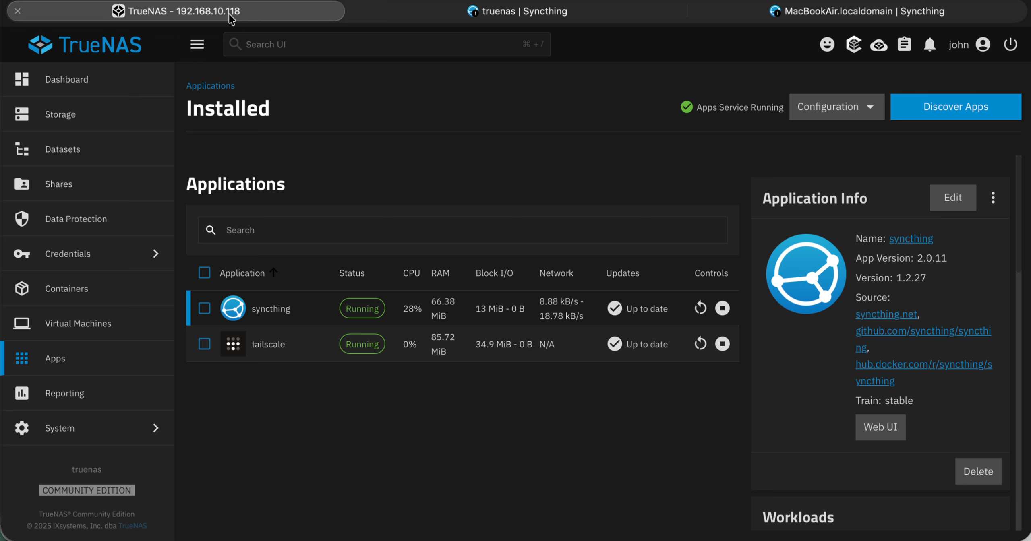
left_click(506, 14)
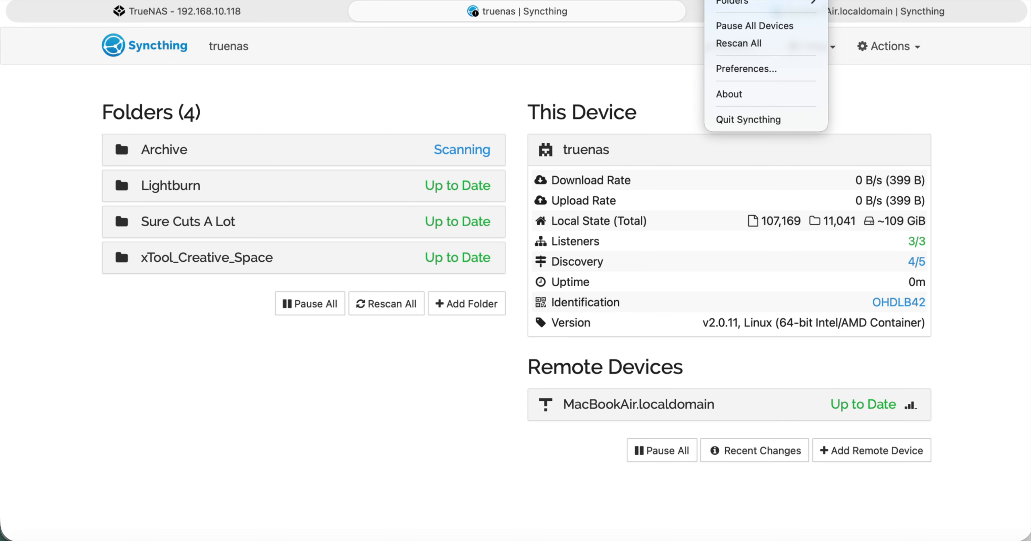
left_click(757, 1)
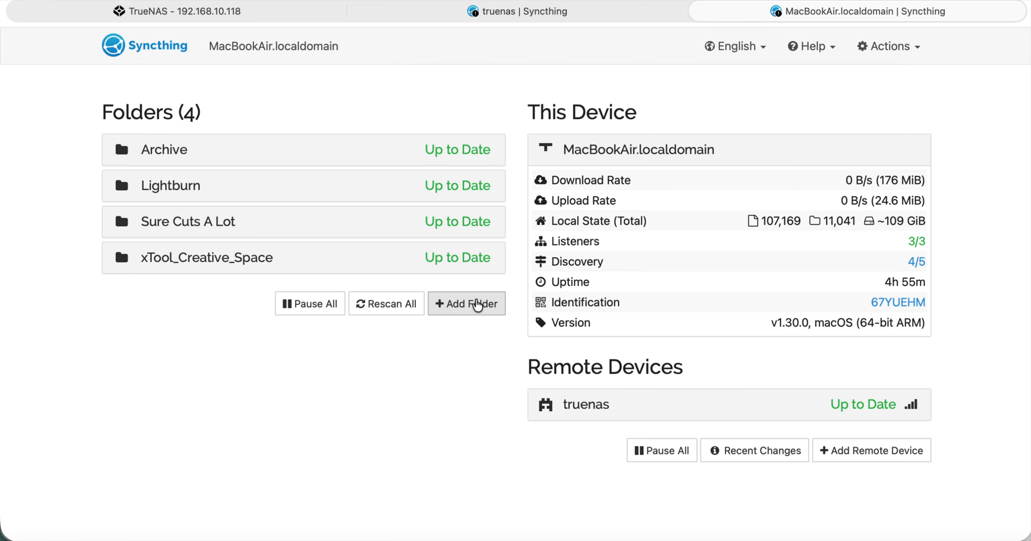
Step: Start adding a new Syncthing folder on the Mac and label it EasyCutStudio
left_click(478, 305)
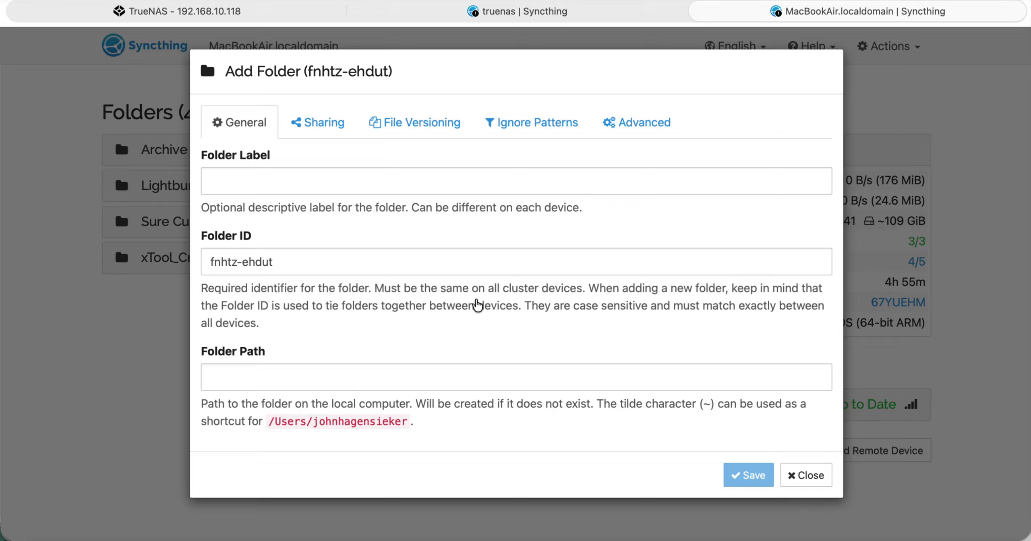
left_click(223, 169)
type("E")
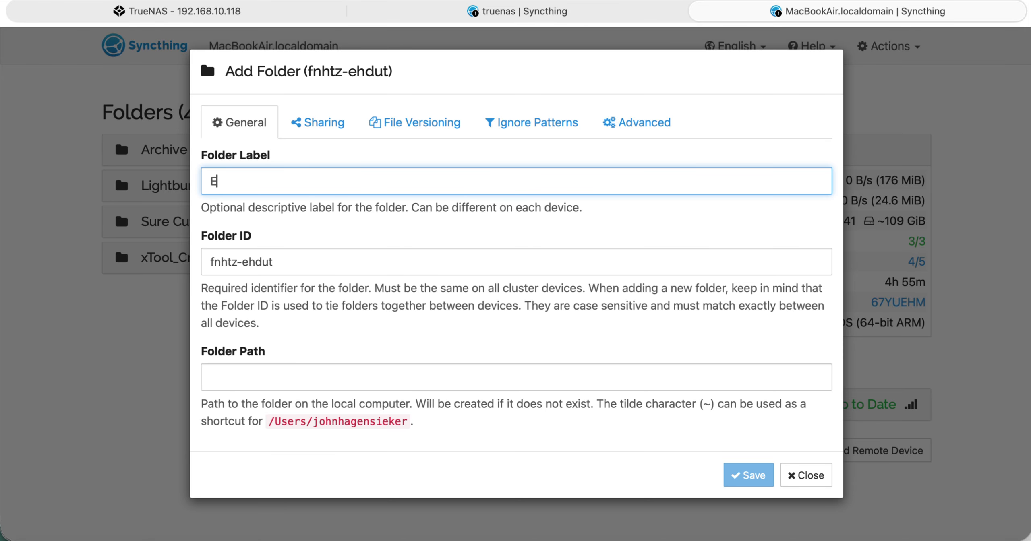
type("asyCutStudio")
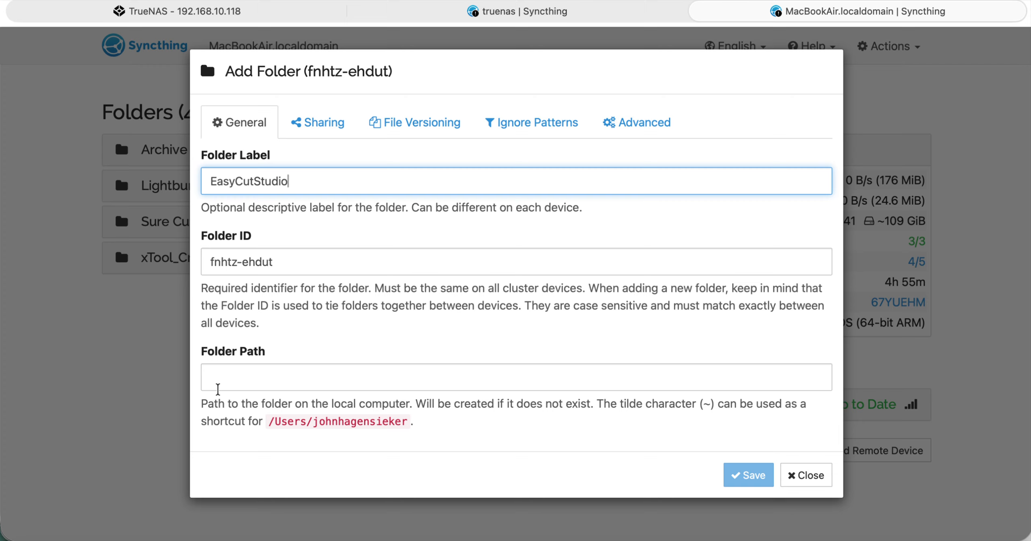
Step: Begin the new folder's path with the Mac user's home directory under /Users/
left_click(218, 388)
type("/")
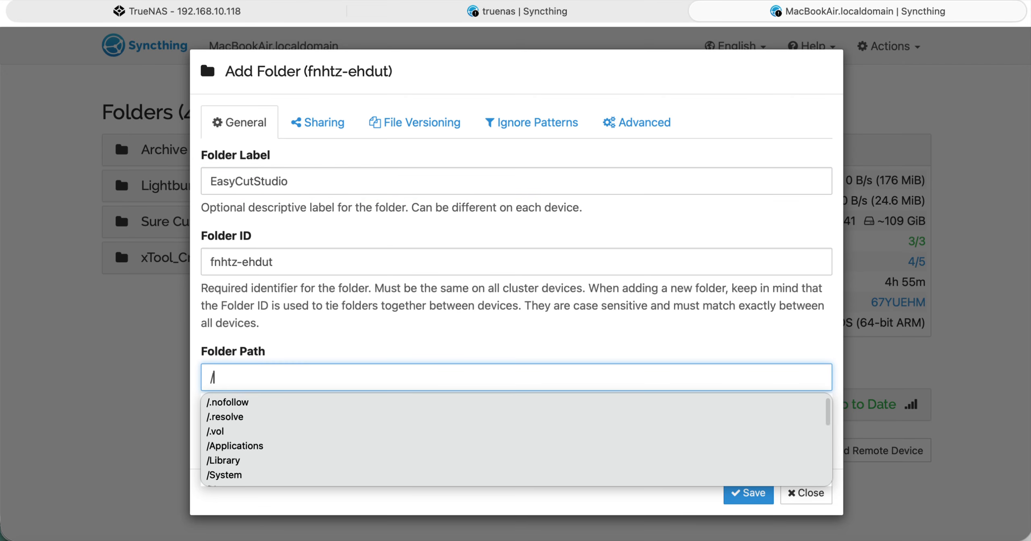
scroll(279, 436, "down", 3)
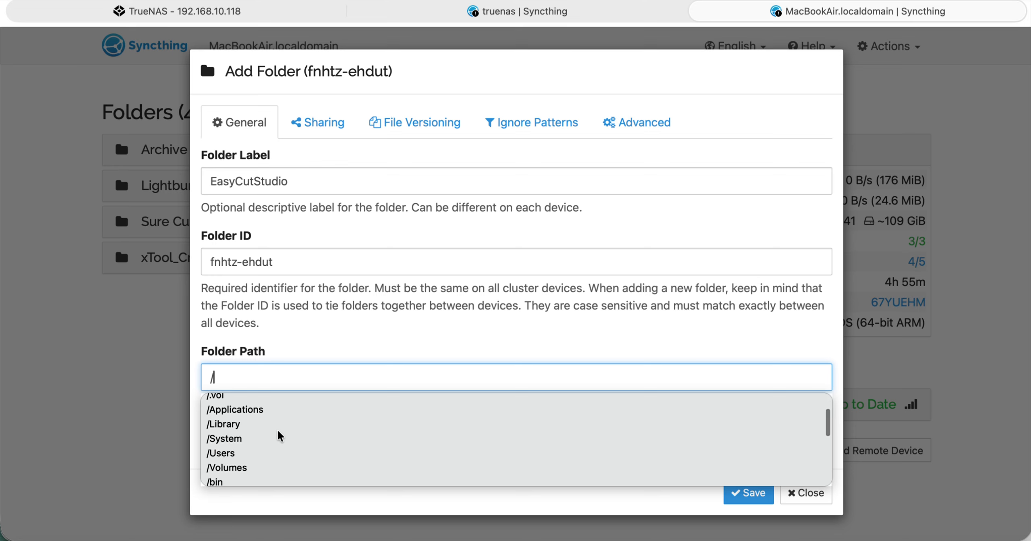
left_click(231, 434)
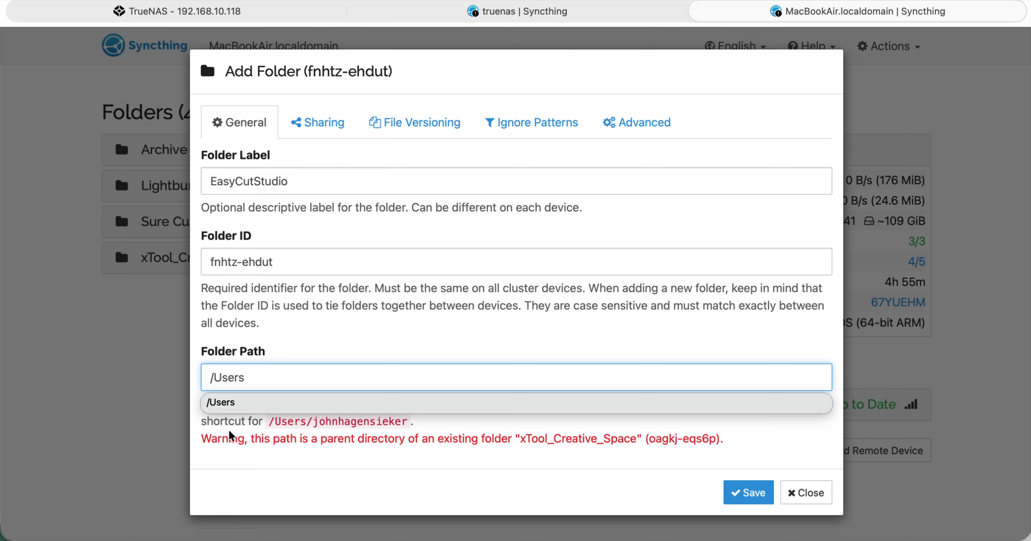
type("/")
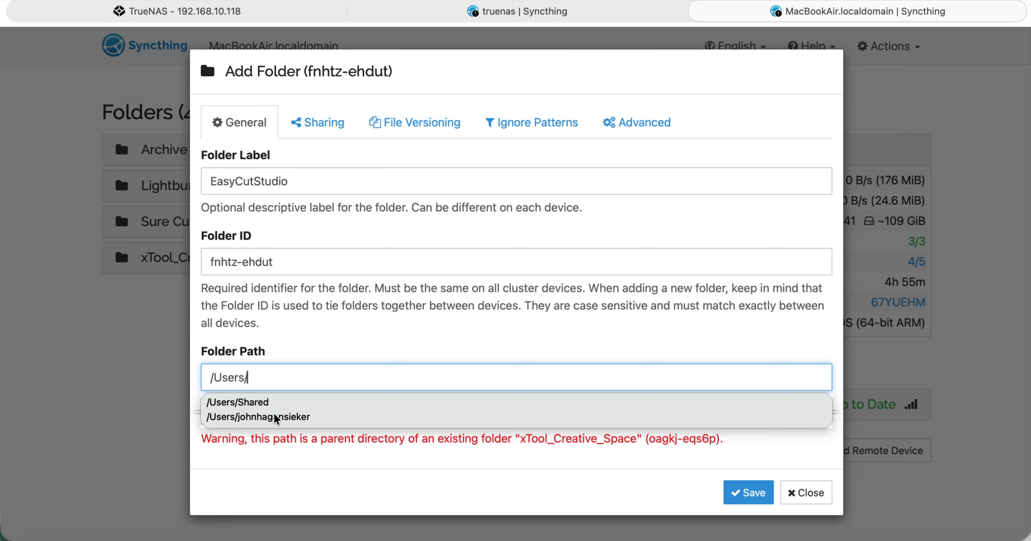
left_click(275, 415)
type("/")
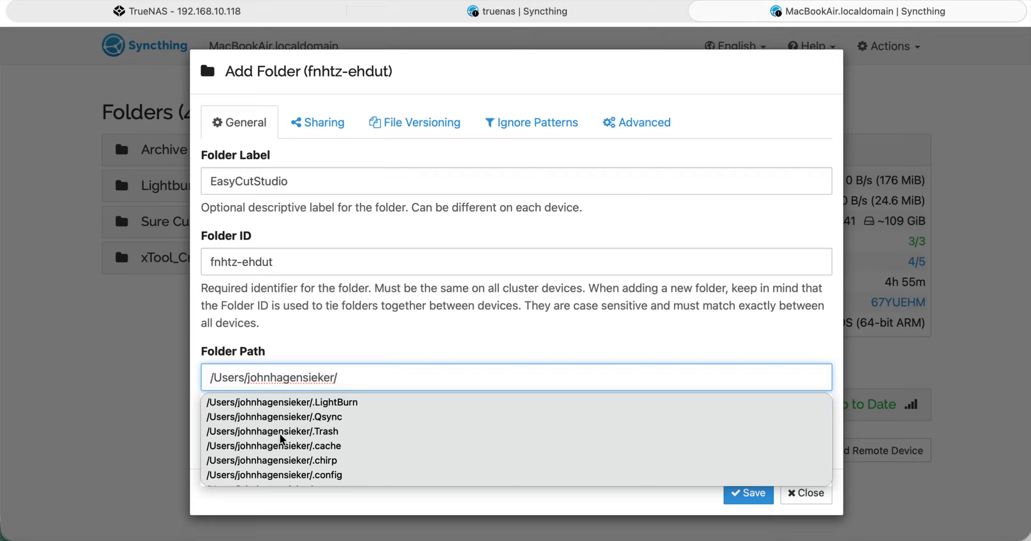
Step: Complete the folder path with Documents/Easy Cut Studio Files and save the new folder
scroll(323, 457, "down", 5)
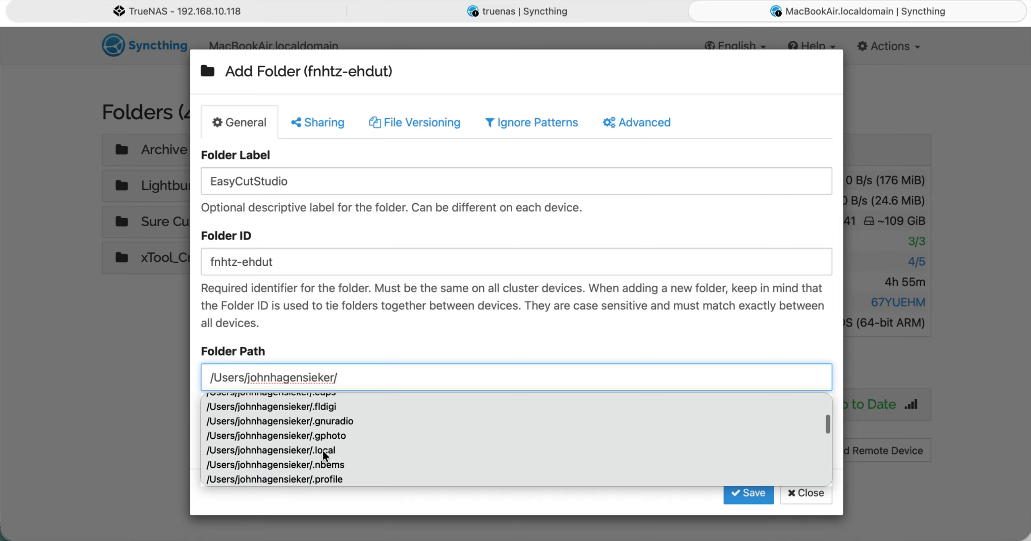
scroll(323, 456, "down", 6)
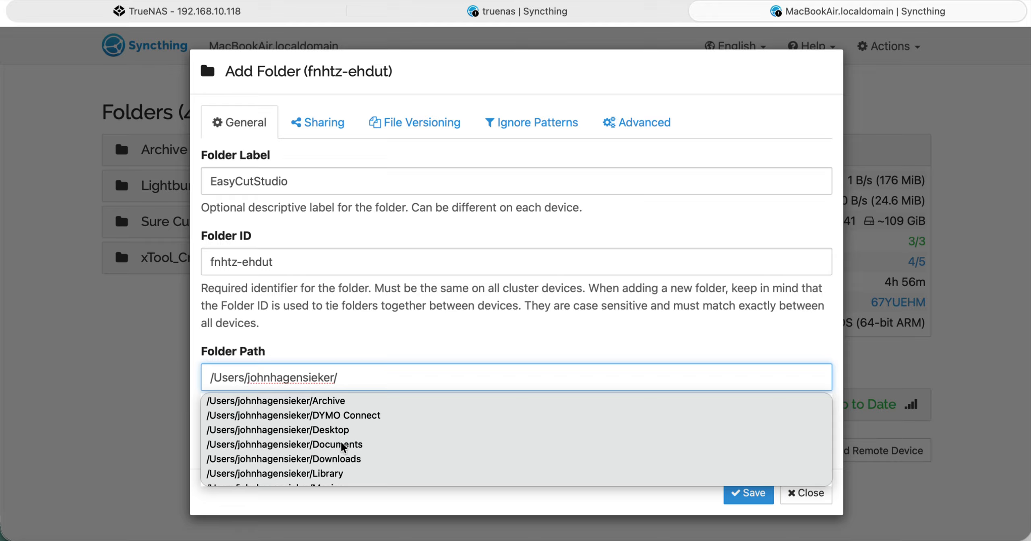
left_click(341, 444)
type("/")
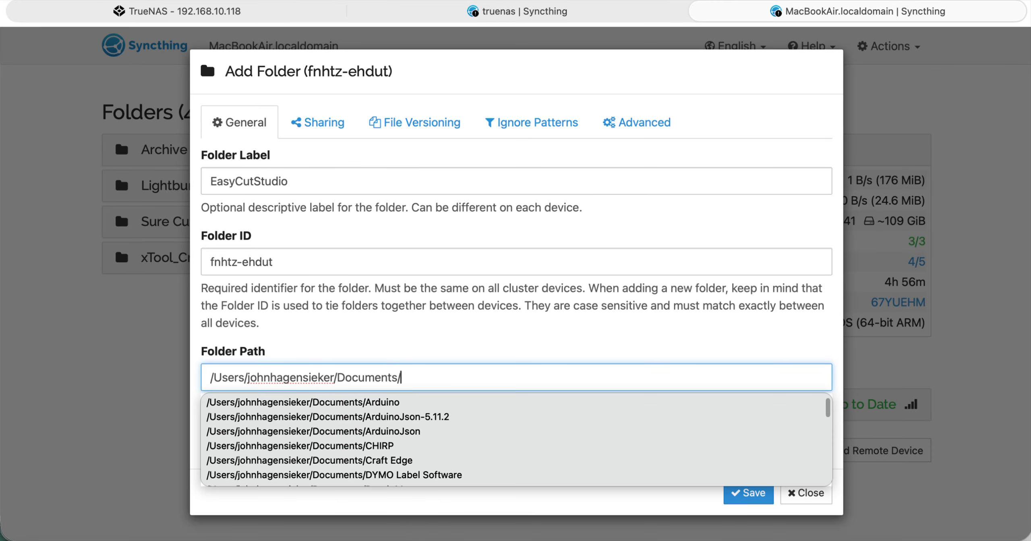
scroll(494, 409, "down", 3)
scroll(493, 409, "down", 6)
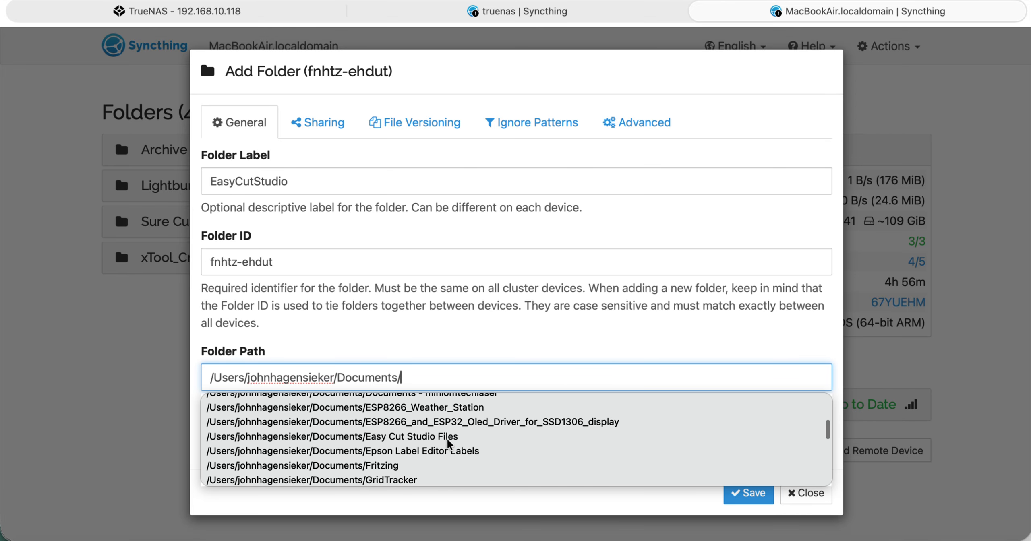
left_click(443, 439)
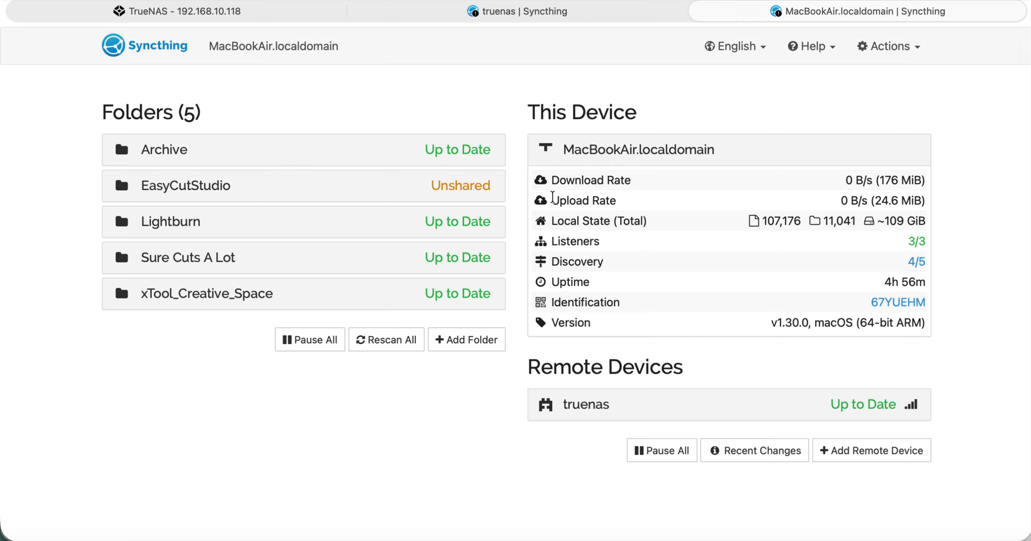
Step: Share the EasyCutStudio folder with the truenas device and save the folder settings
left_click(466, 197)
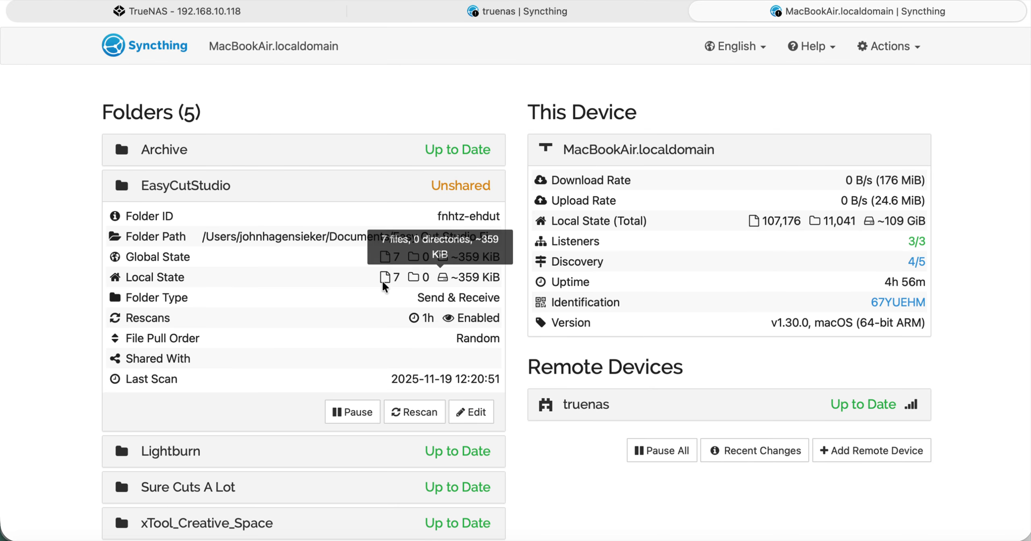
mouse_move(396, 256)
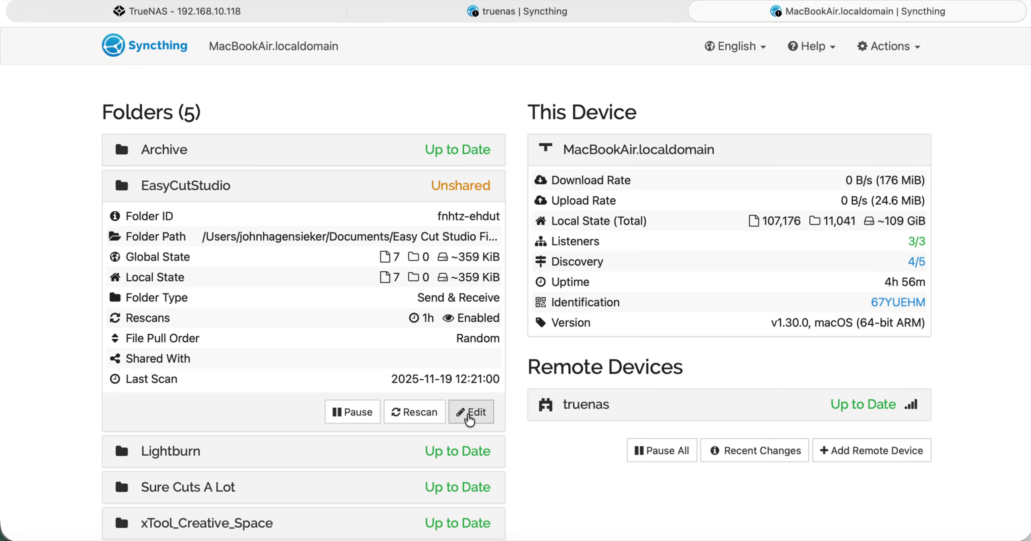
left_click(486, 417)
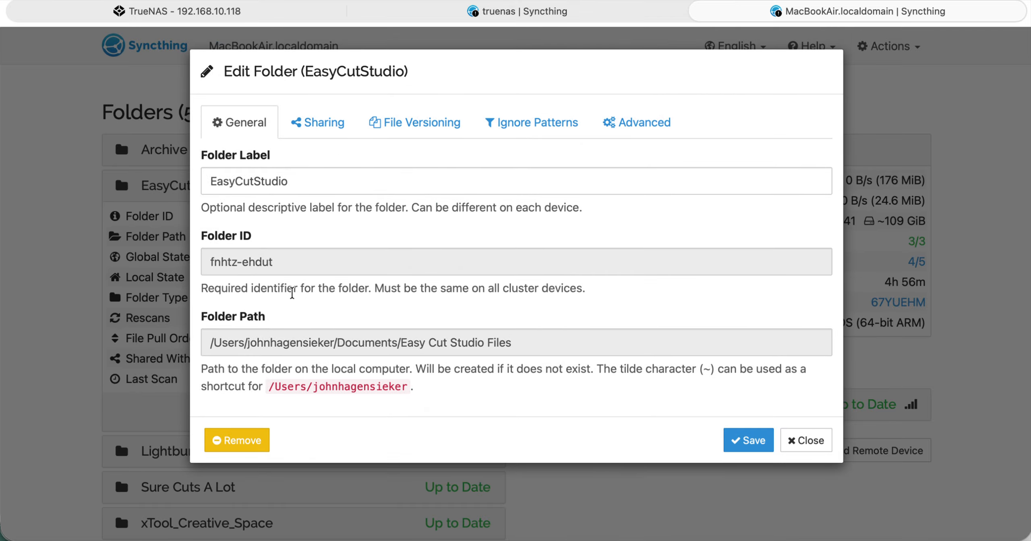
left_click(322, 125)
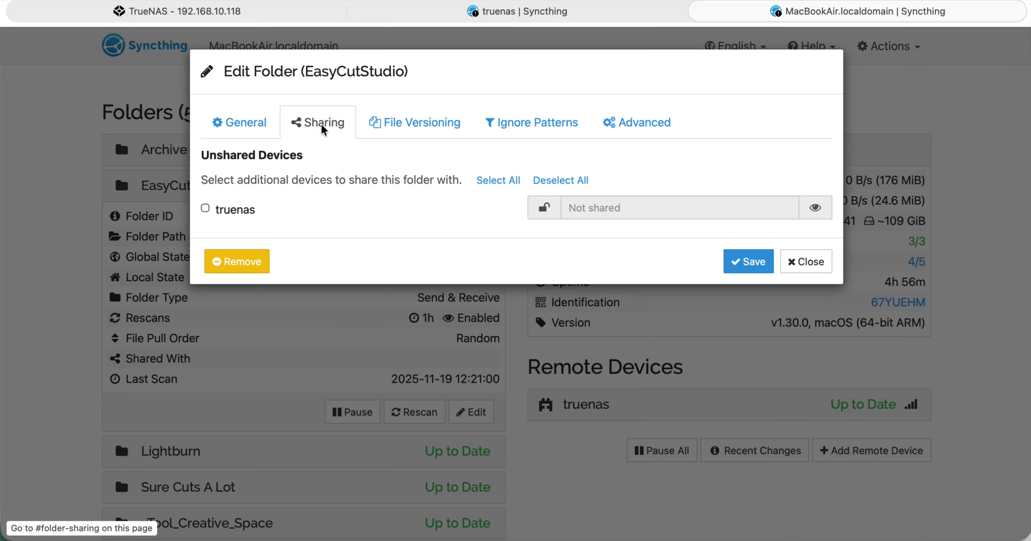
left_click(206, 209)
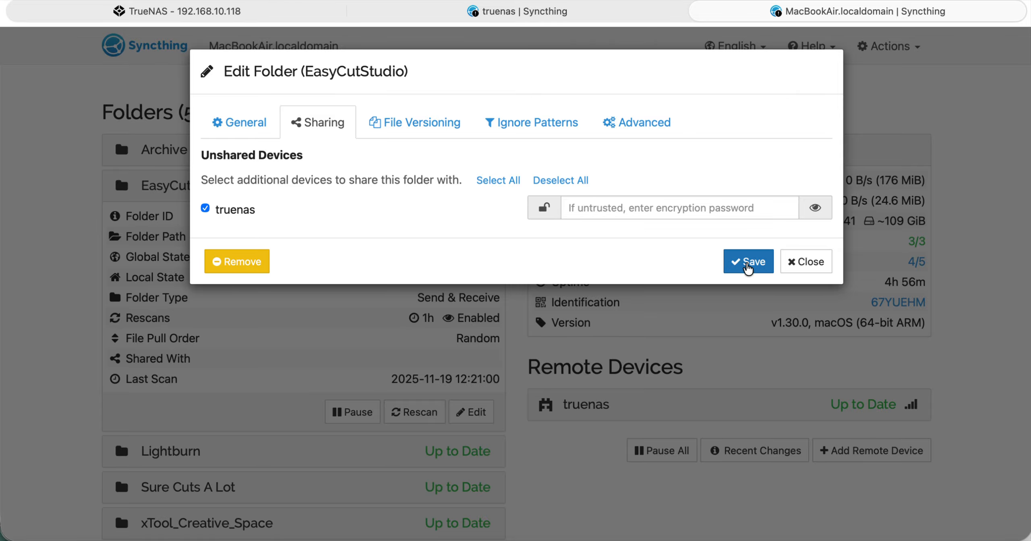
left_click(748, 262)
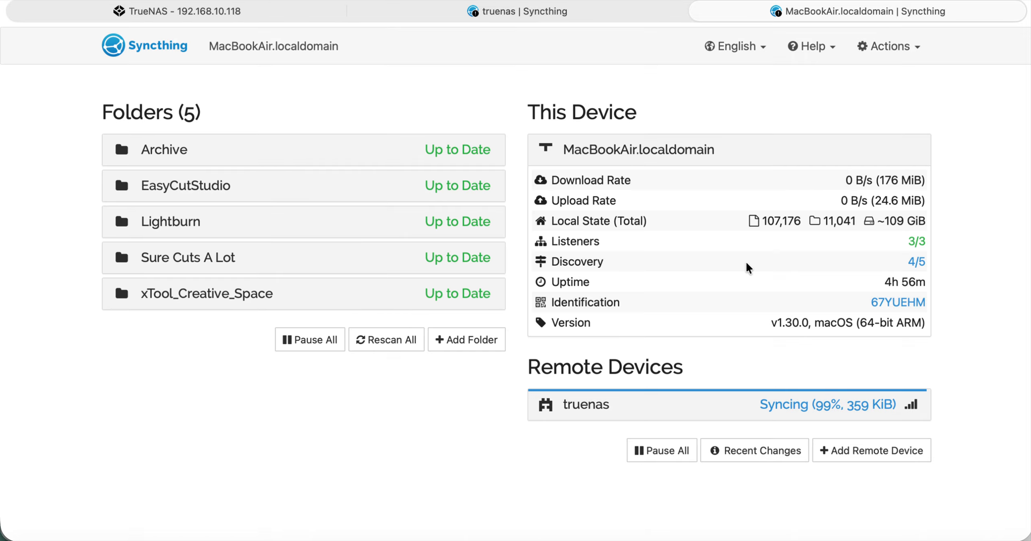
Step: On the truenas Syncthing page, accept the shared EasyCutStudio folder with /EasyCutStudio as its folder path and save it
left_click(601, 16)
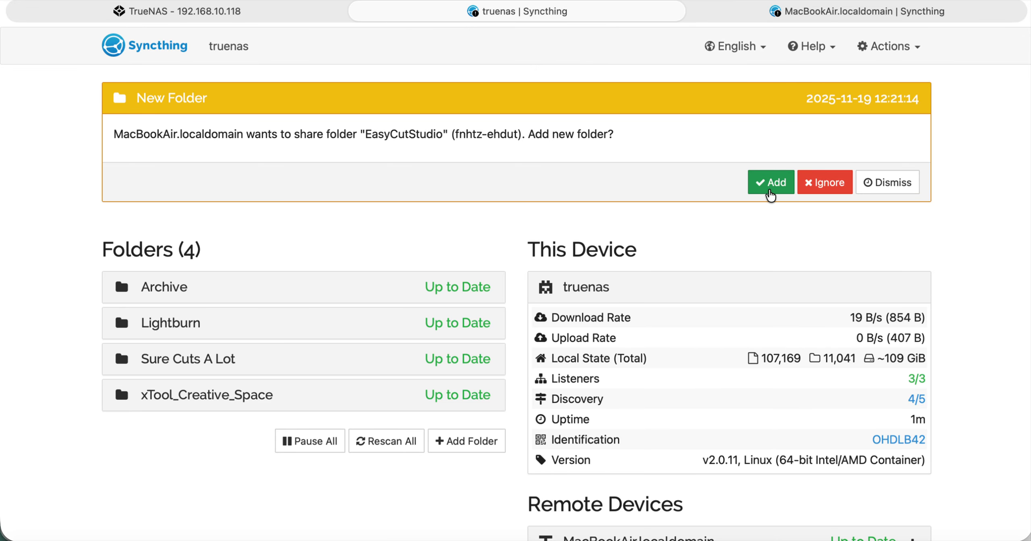
left_click(778, 190)
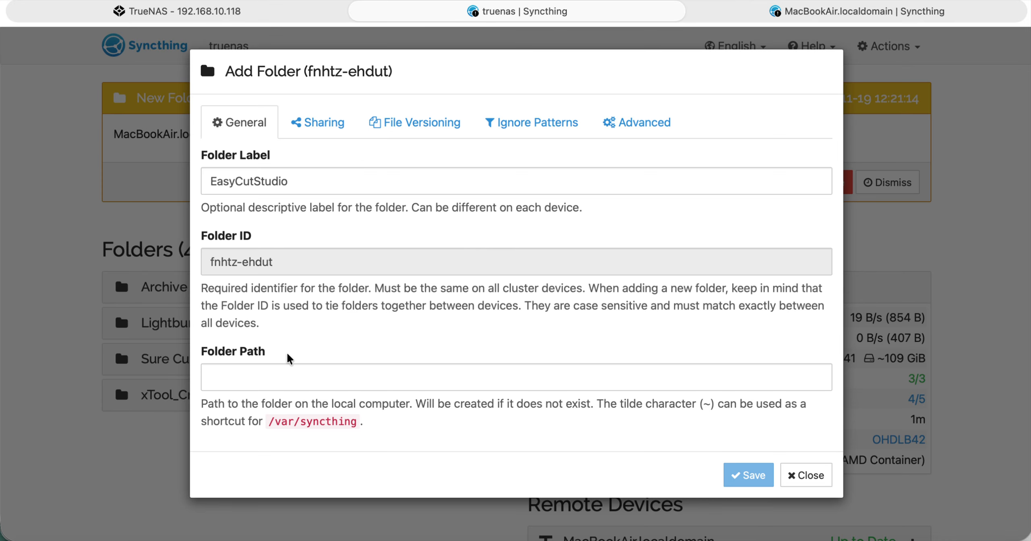
left_click(256, 371)
type("/")
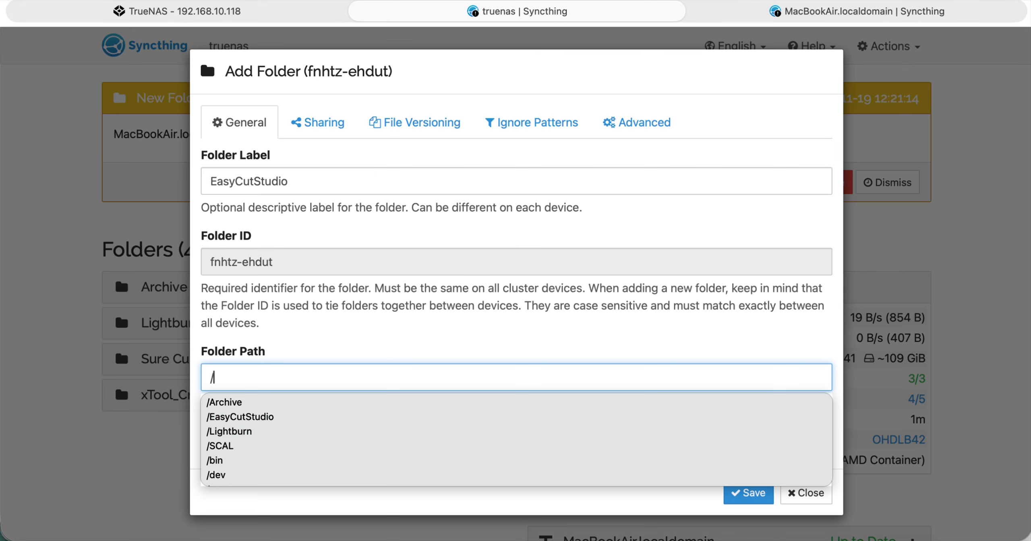
left_click(260, 421)
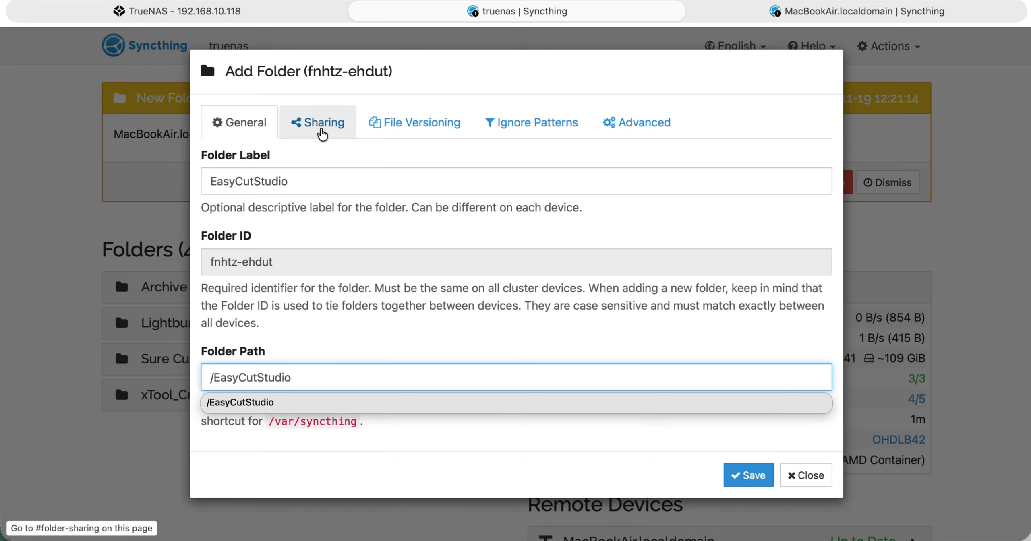
left_click(322, 133)
left_click(234, 123)
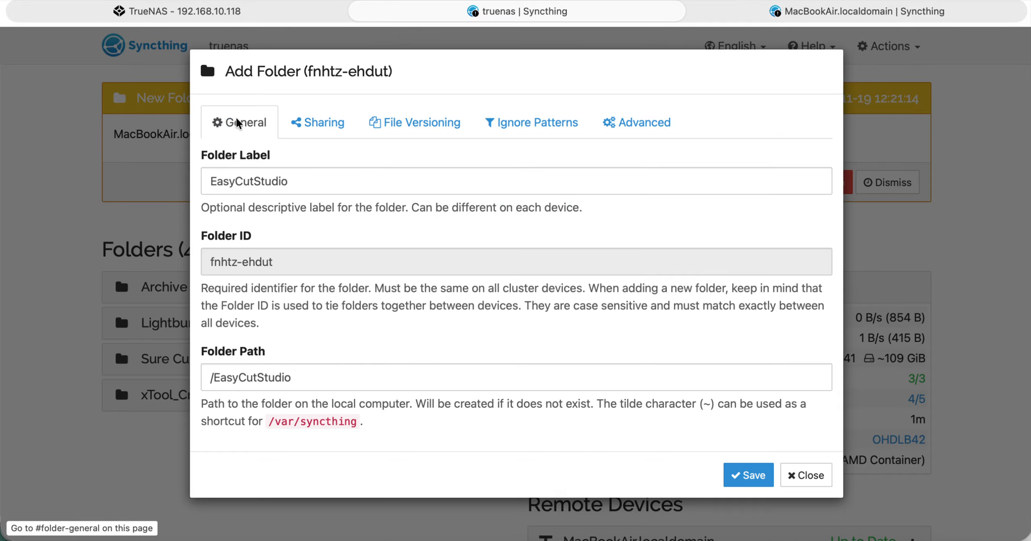
left_click(751, 481)
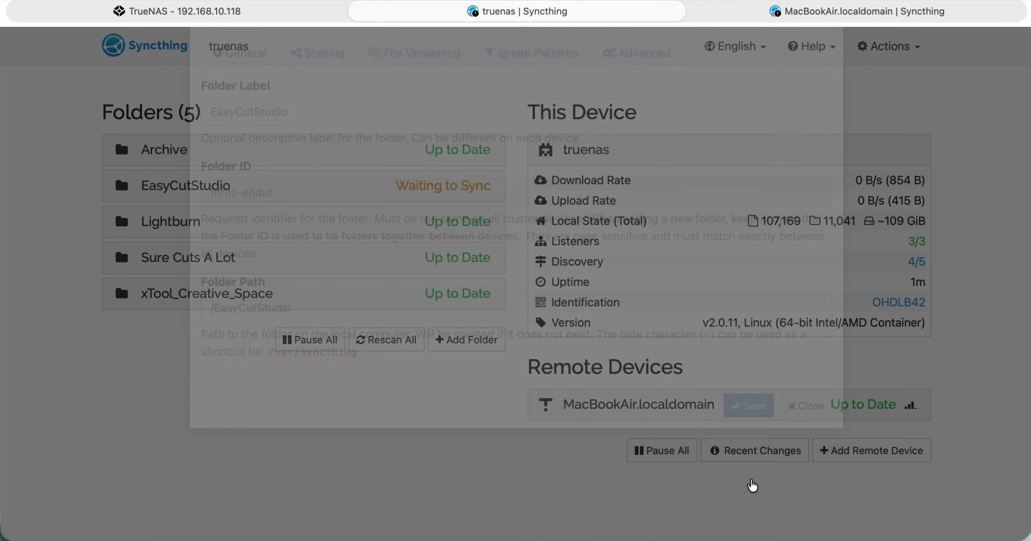
Step: Check the EasyCutStudio folder's sync details on truenas, and switch to Finder to view the shares available on truenas
left_click(477, 185)
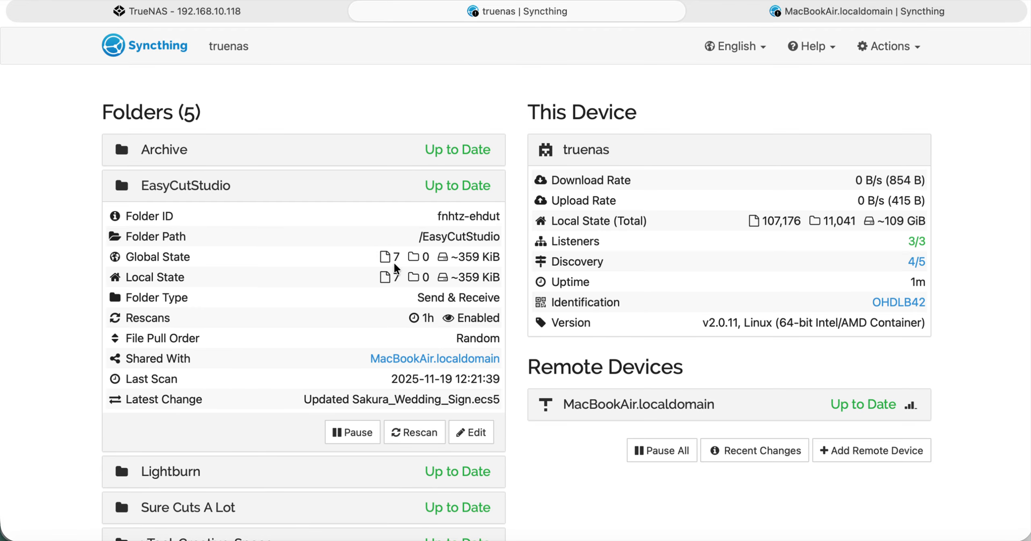
left_click(27, 540)
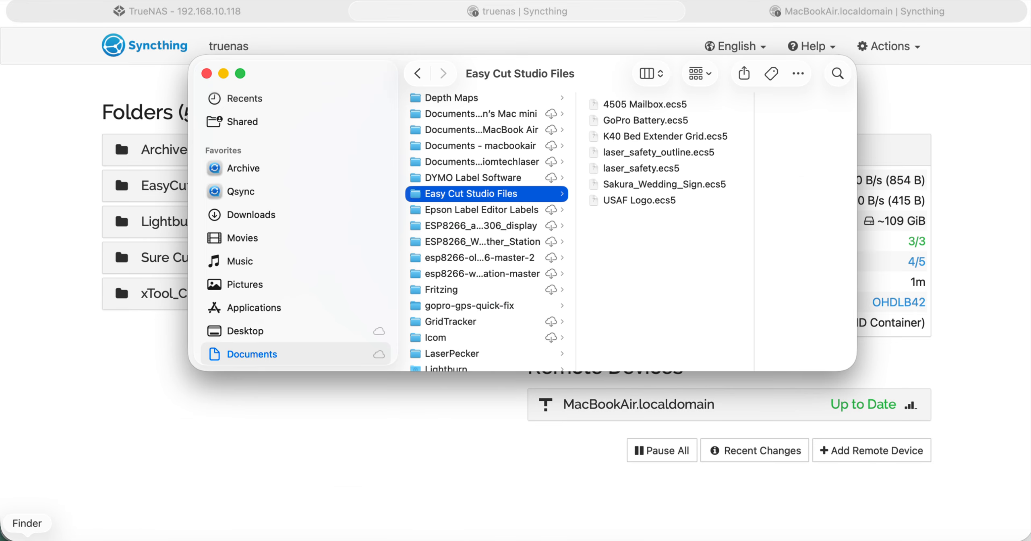
scroll(280, 264, "down", 2)
scroll(280, 261, "down", 10)
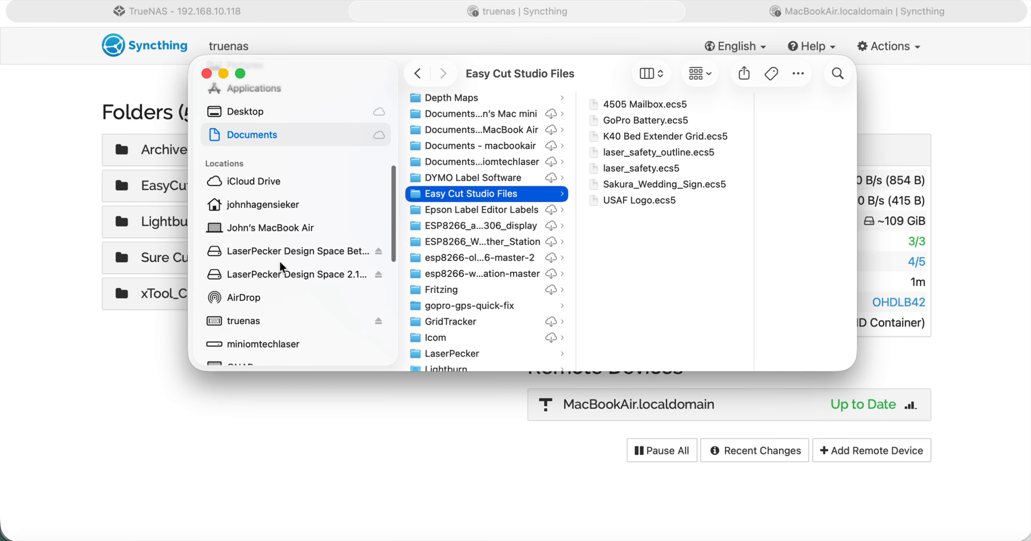
left_click(280, 174)
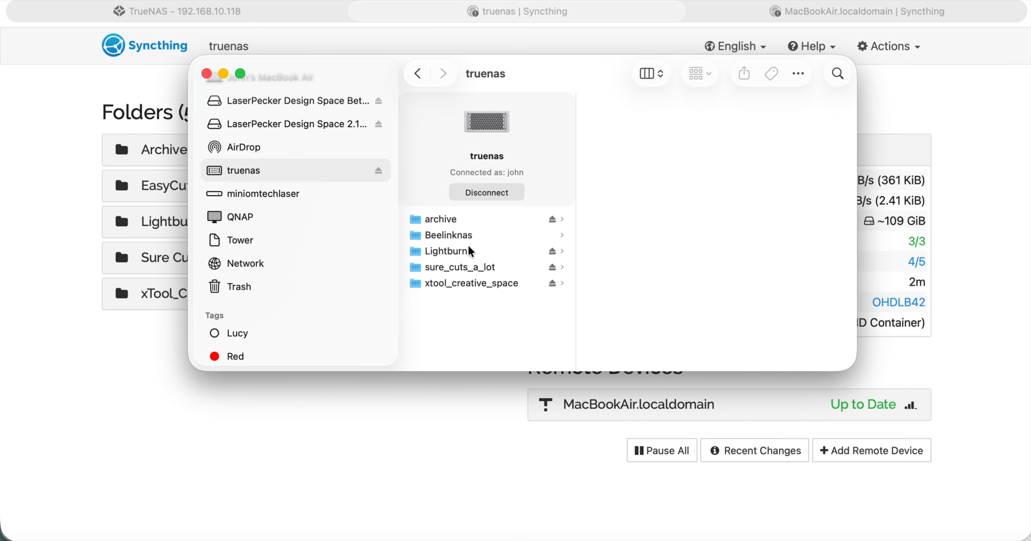
left_click(238, 446)
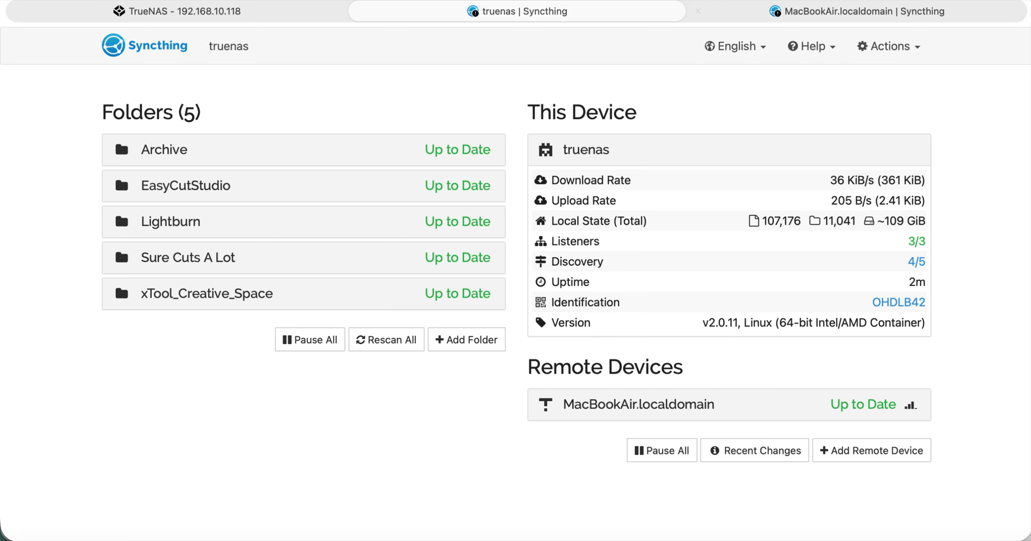
Step: Switch to TrueNAS and start a new Default Share SMB share with the path /mnt/BeelinkNAS/EasyCutStudio
left_click(266, 16)
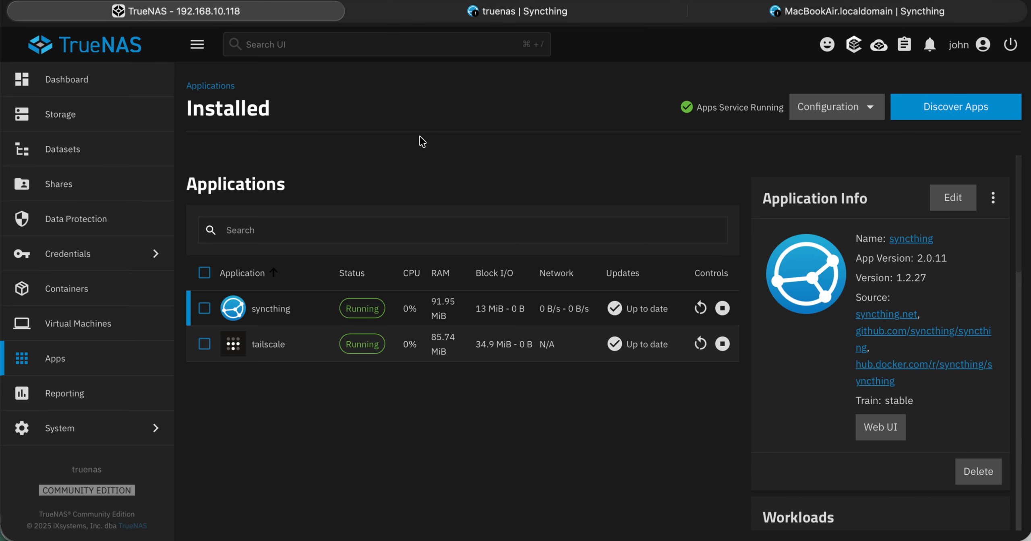
left_click(66, 184)
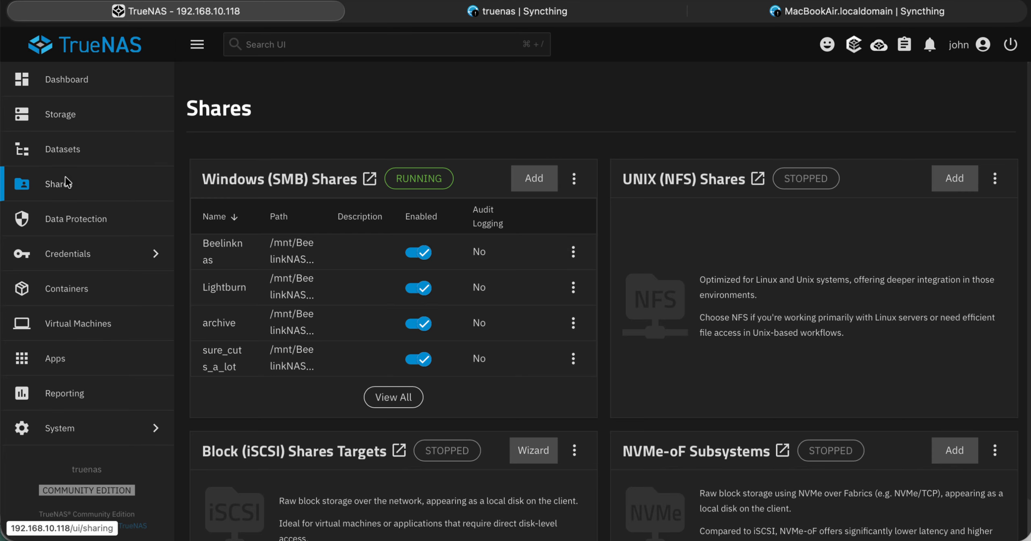
left_click(534, 179)
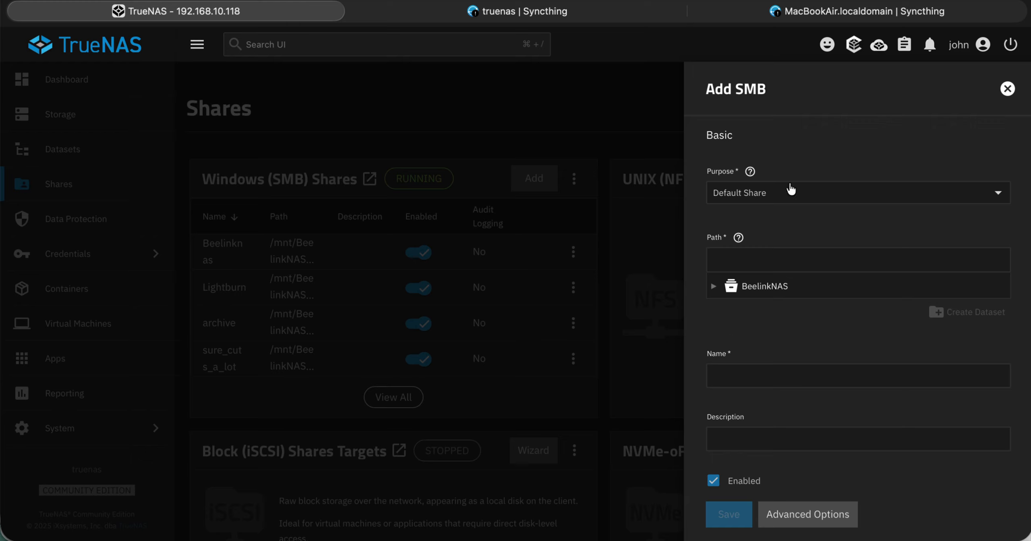
left_click(791, 190)
left_click(792, 191)
left_click(713, 286)
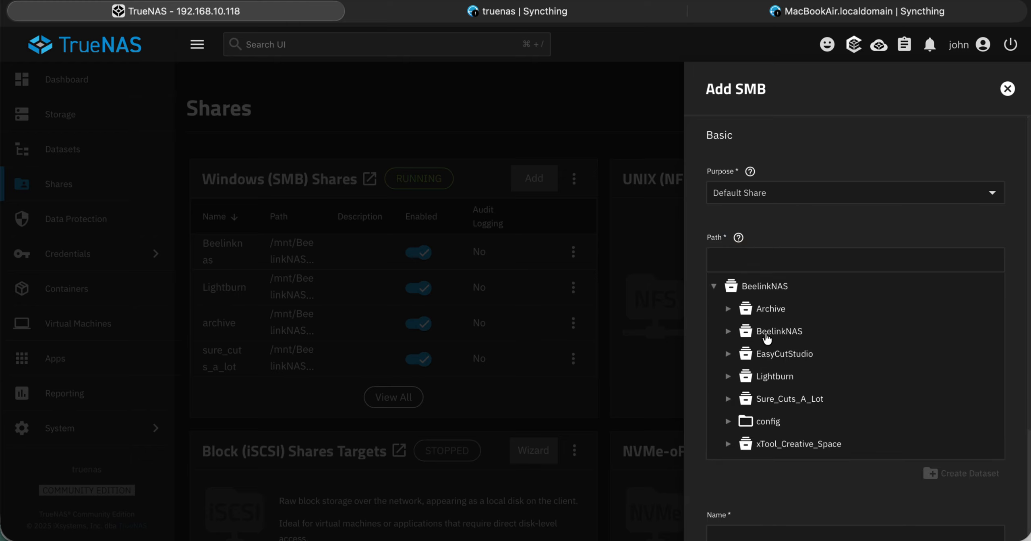
left_click(786, 354)
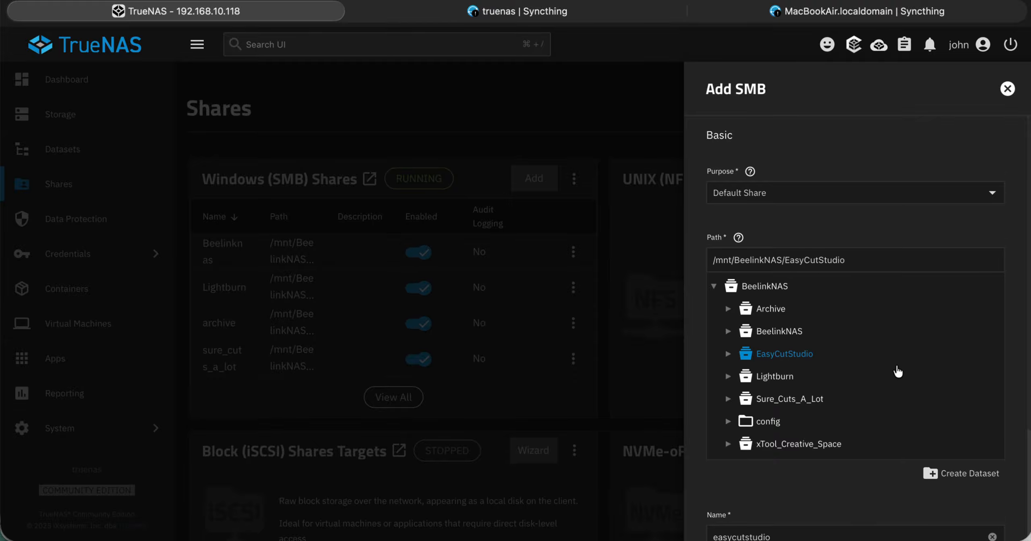
Step: Save the new SMB share under the name easycutstudio, and restart the SMB service by turning it off and on again
scroll(898, 373, "down", 4)
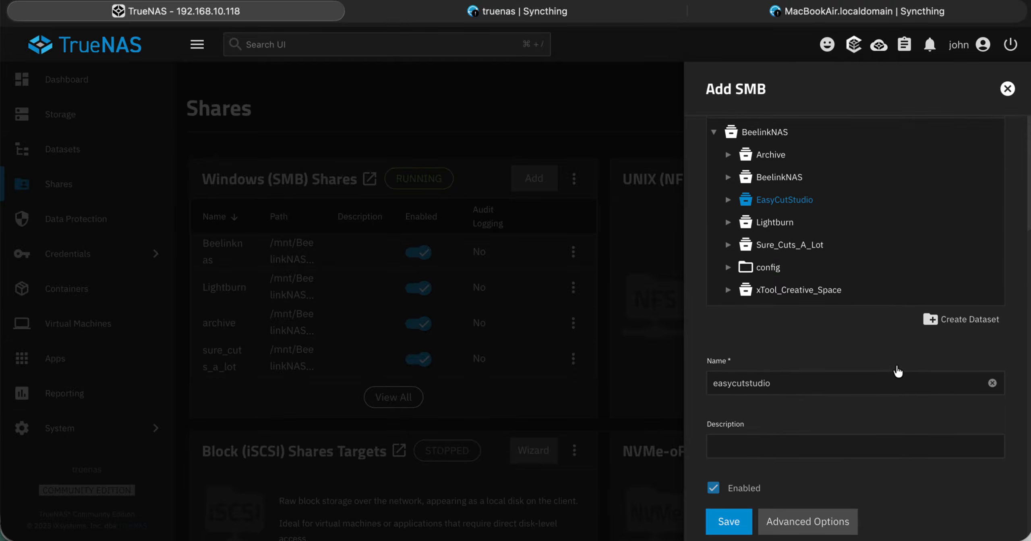
left_click(728, 525)
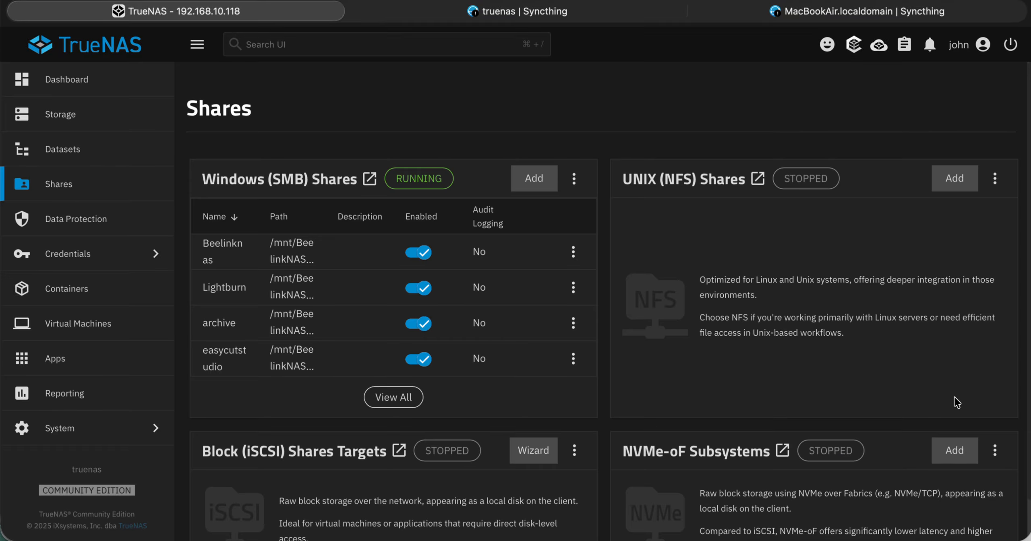
left_click(575, 178)
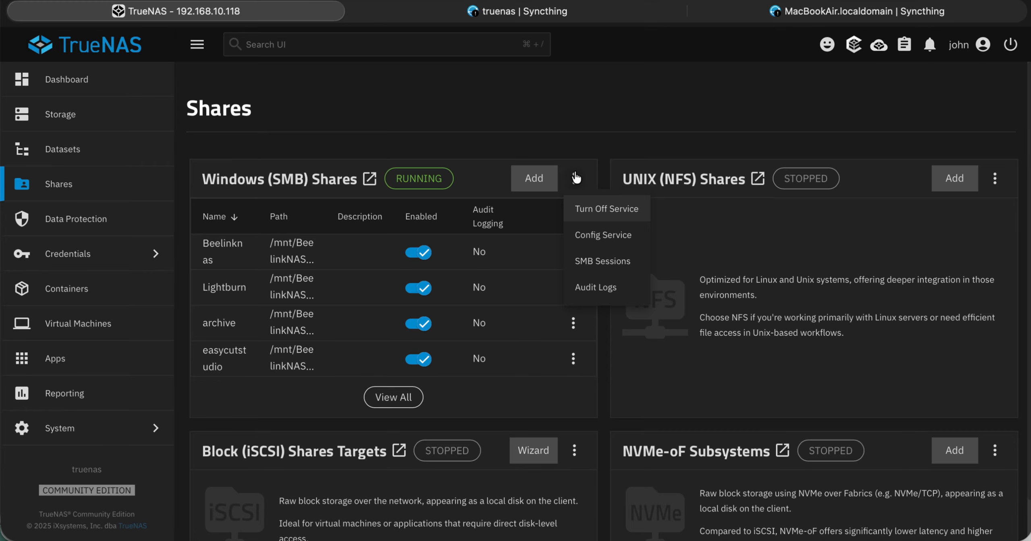
left_click(610, 211)
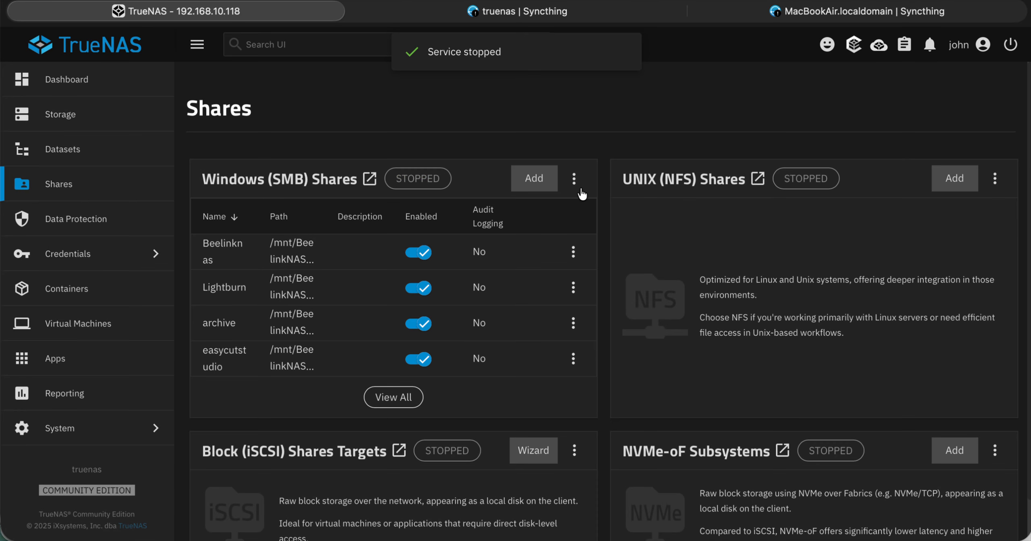
left_click(580, 184)
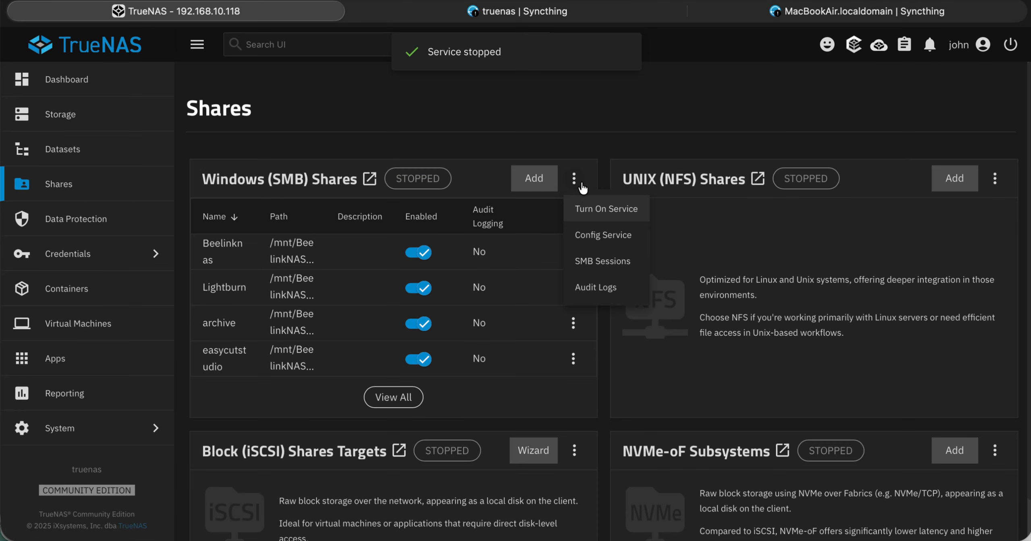
left_click(596, 215)
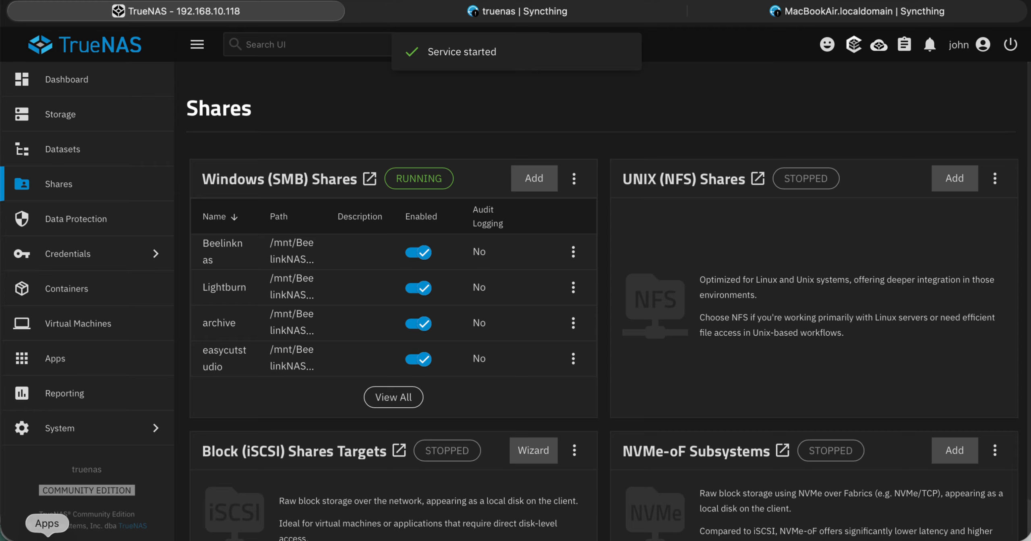
Step: Switch to Finder, reload the list of shares on truenas, and open the easycutstudio share to view its files
left_click(36, 539)
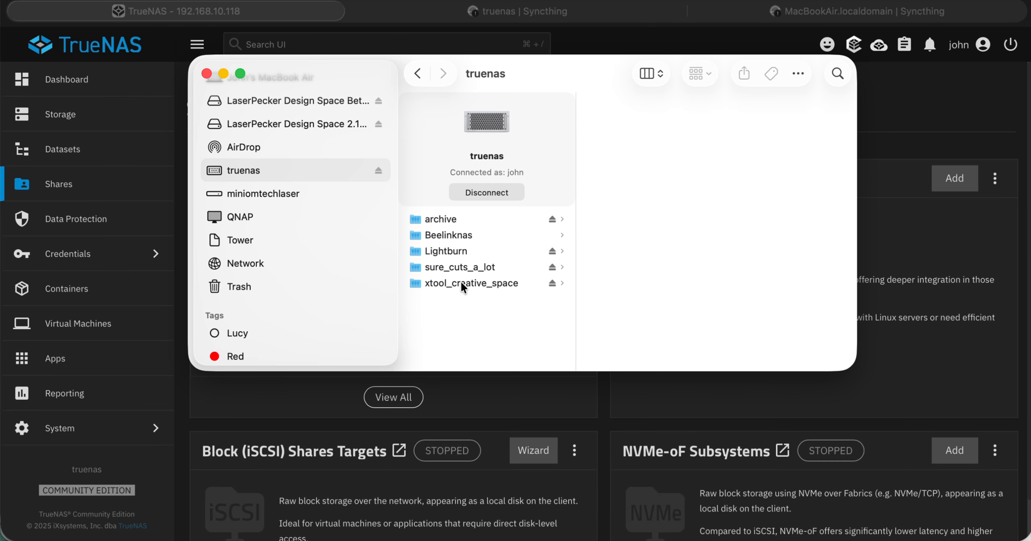
left_click(252, 148)
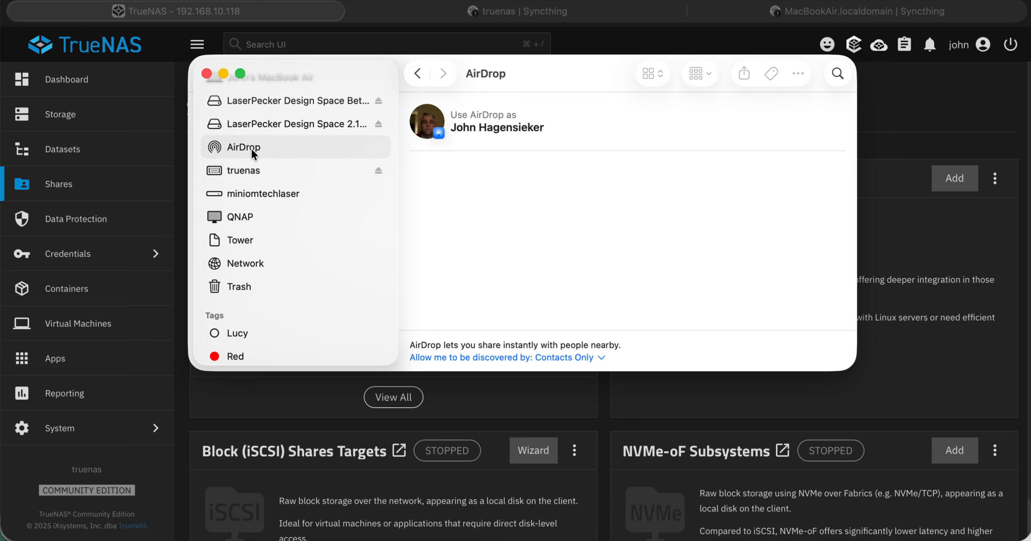
left_click(261, 169)
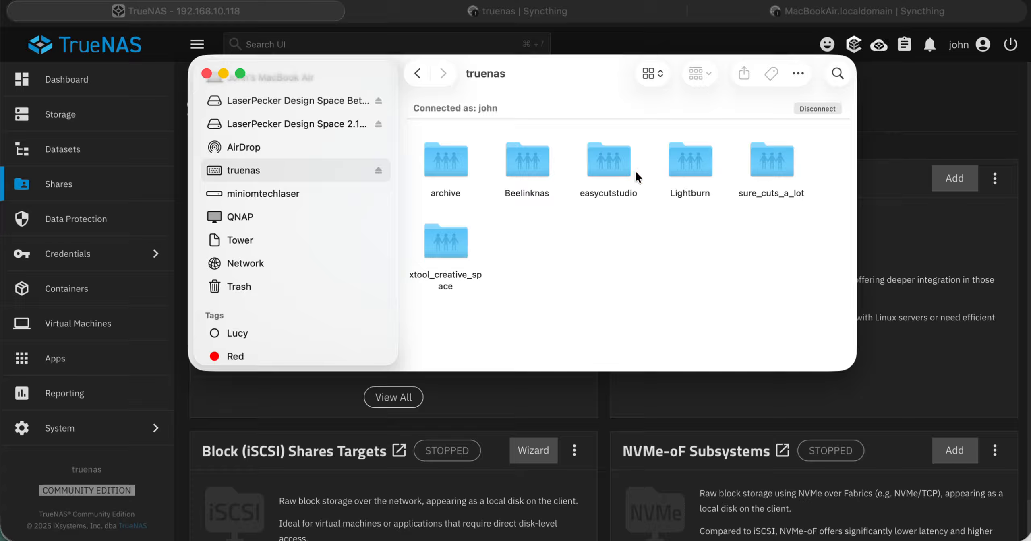
double_click(609, 167)
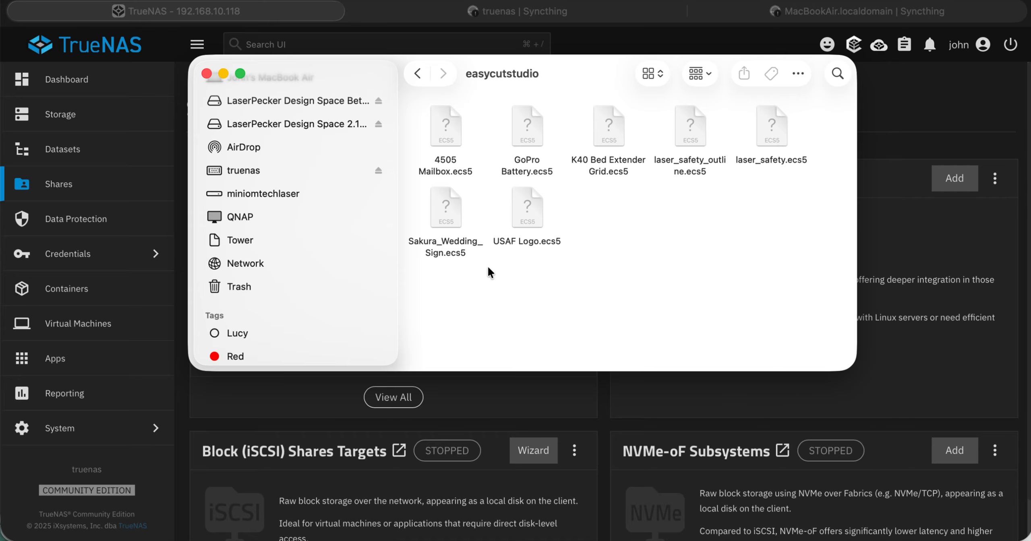
Step: Change the Finder view of the easycutstudio share to columns
left_click(708, 70)
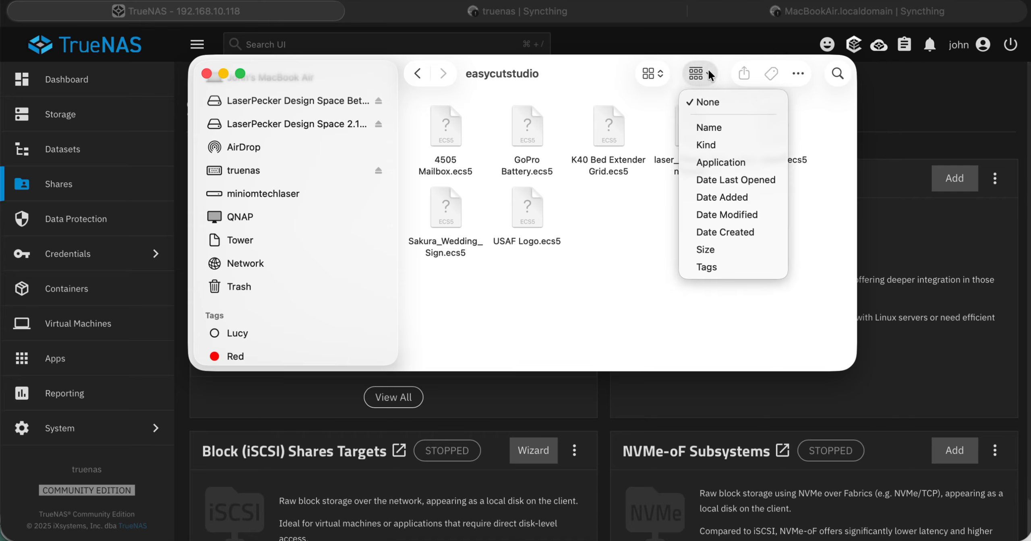
left_click(653, 74)
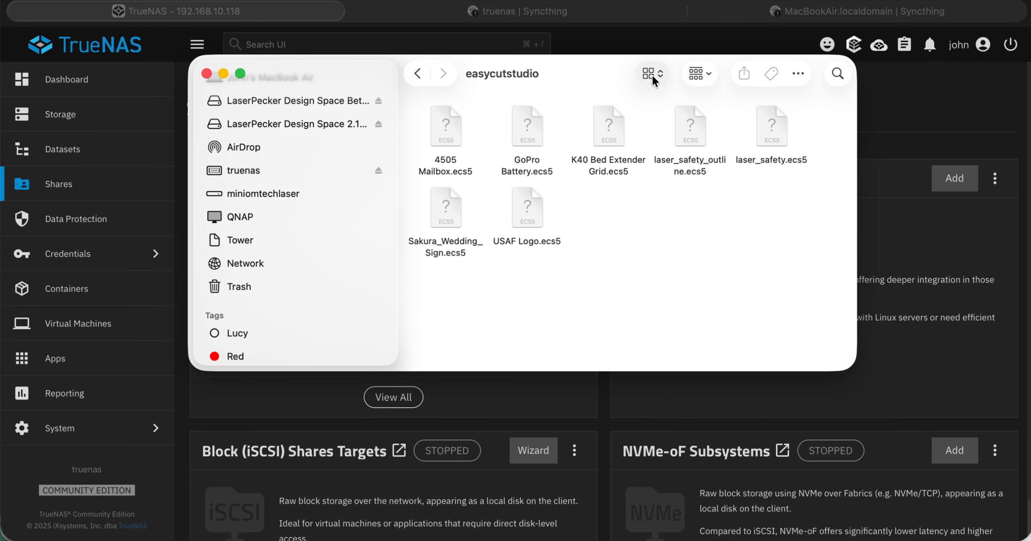
left_click(653, 74)
left_click(656, 102)
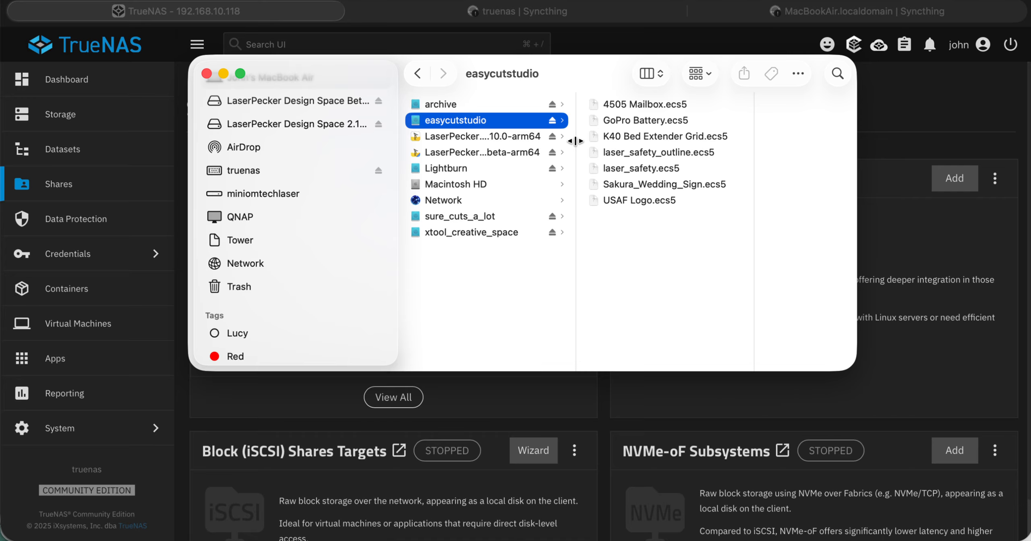
Step: Return to the browser, check folder statuses on the truenas Syncthing page, and expand the EasyCutStudio folder's details on the MacBookAir.localdomain page
left_click(579, 19)
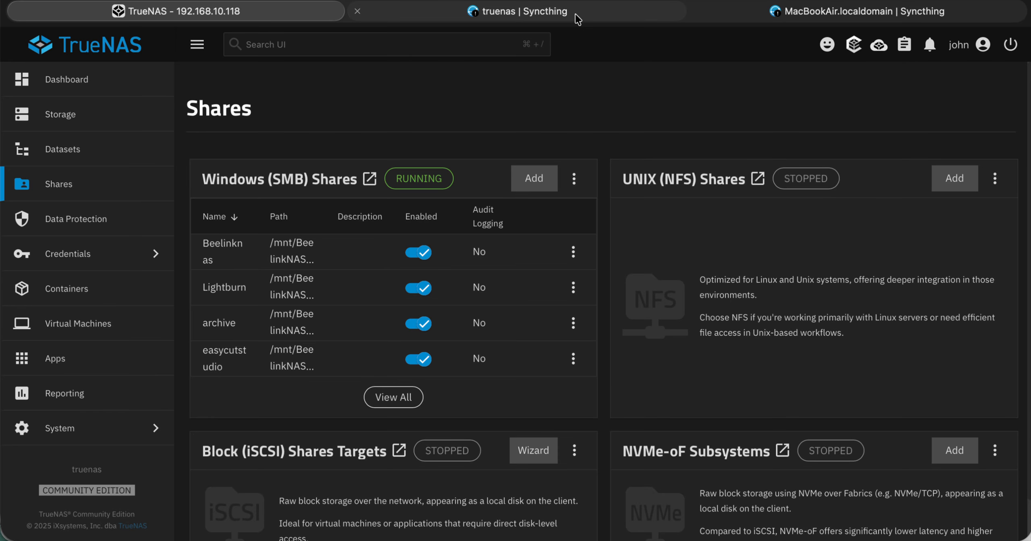
left_click(577, 16)
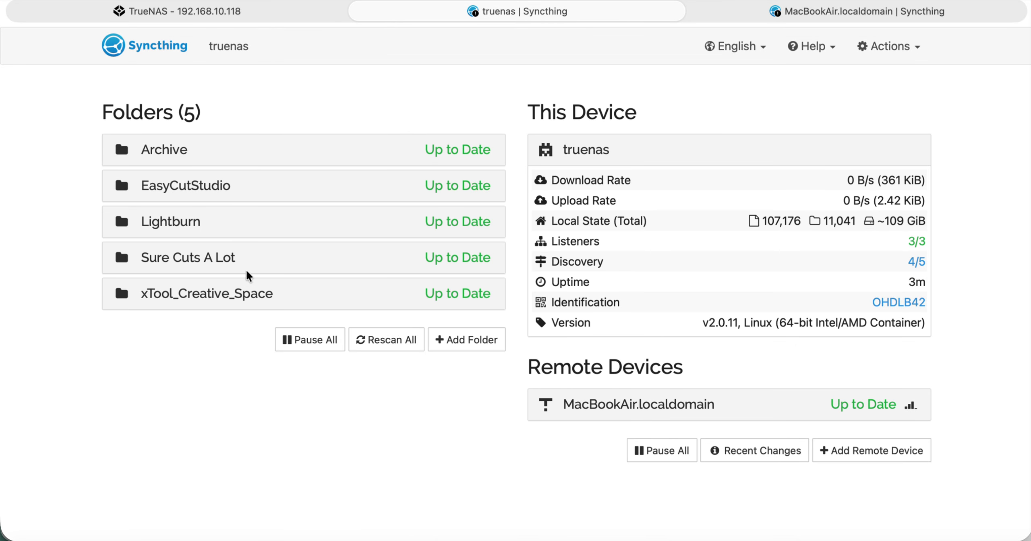
left_click(814, 9)
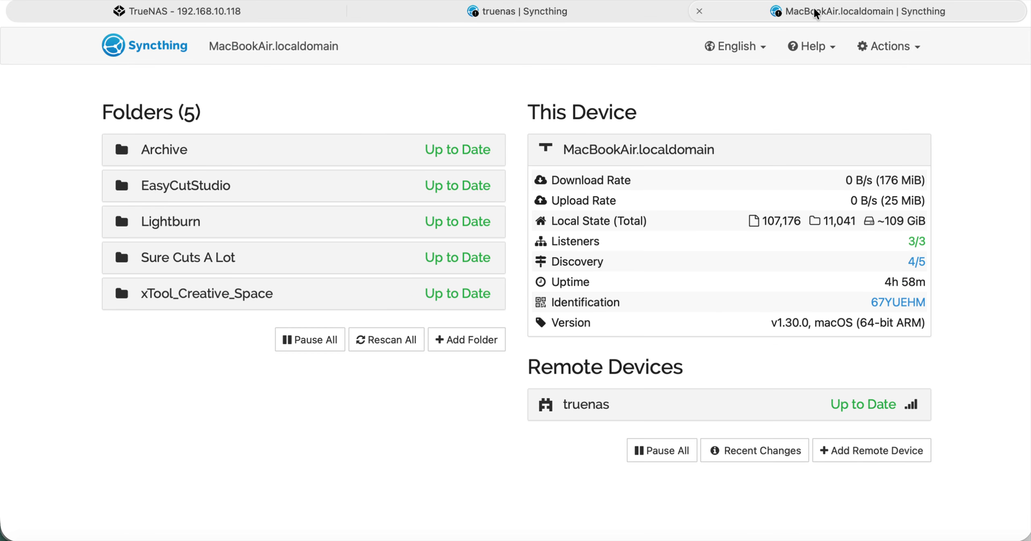
left_click(476, 197)
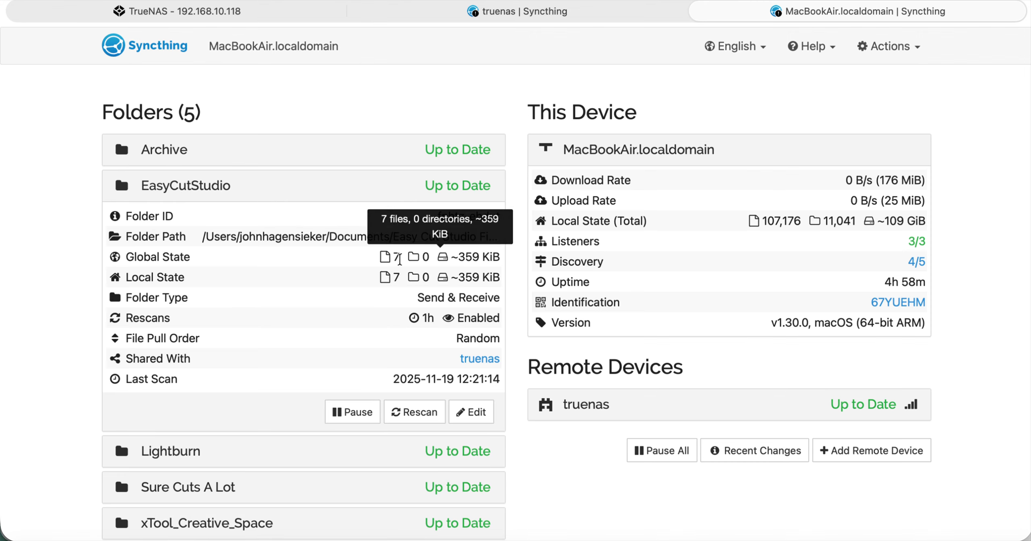